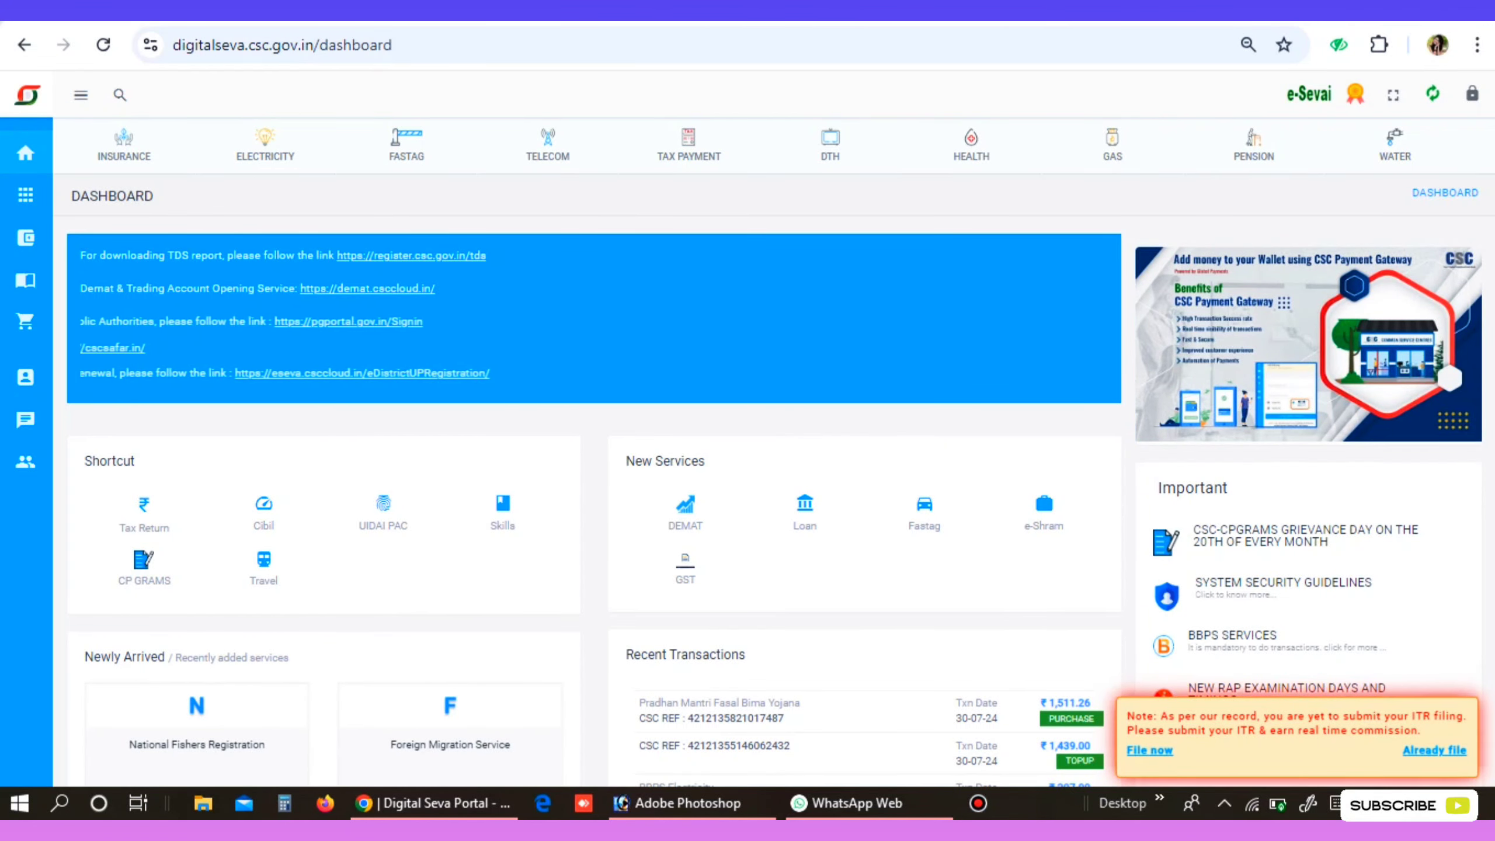
# Open a new, empty browser tab from the Digital Seva dashboard with Ctrl+T.
pyautogui.hotkey('ctrl', 't')
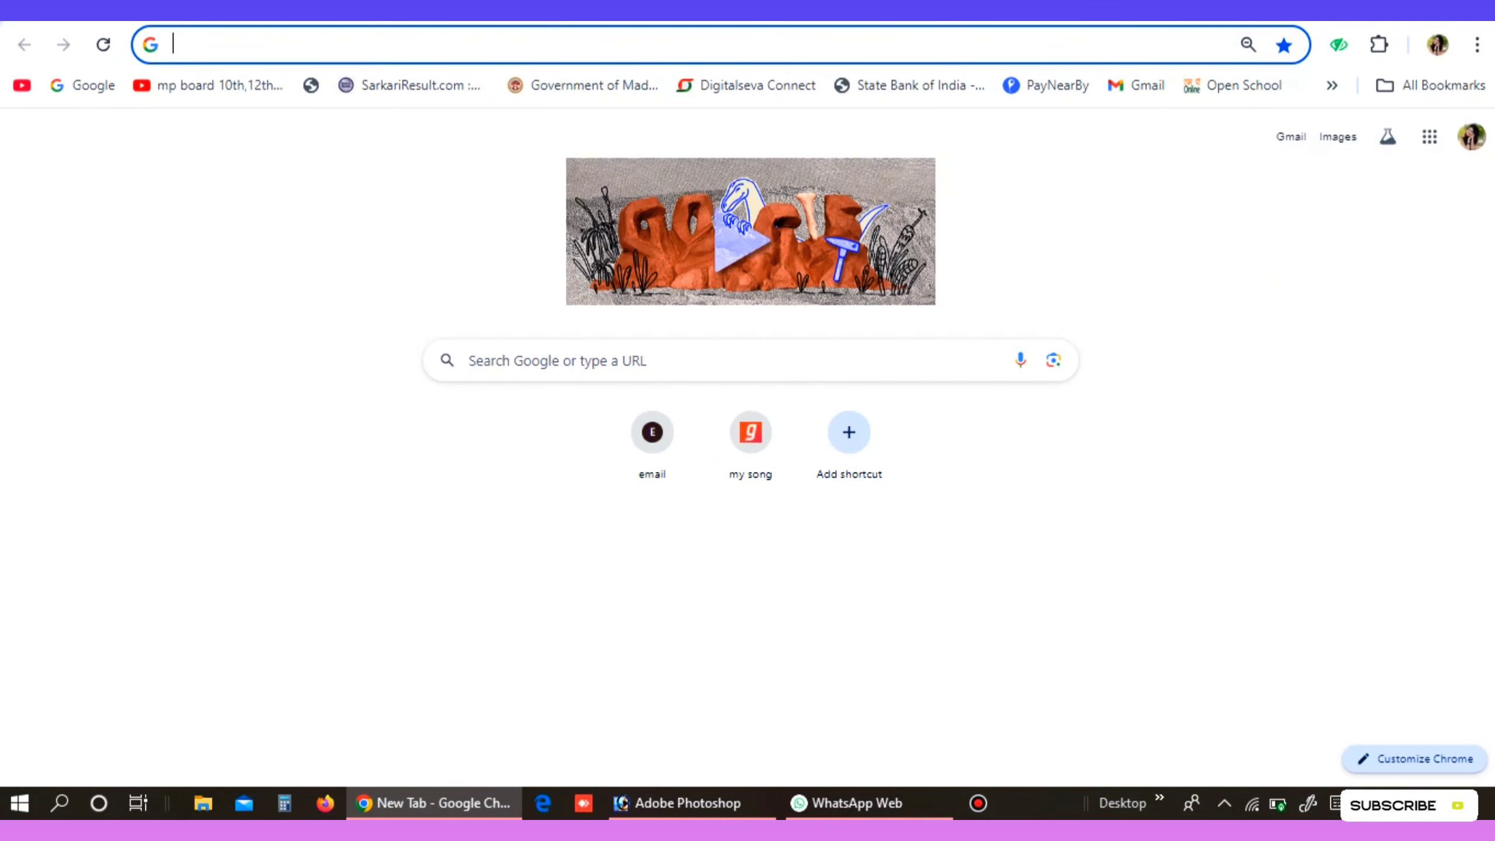
# Search for 'agri stack mp' and open the 'Farmer Registry - Agri Stack' result.
pyautogui.write('agri stack mp')
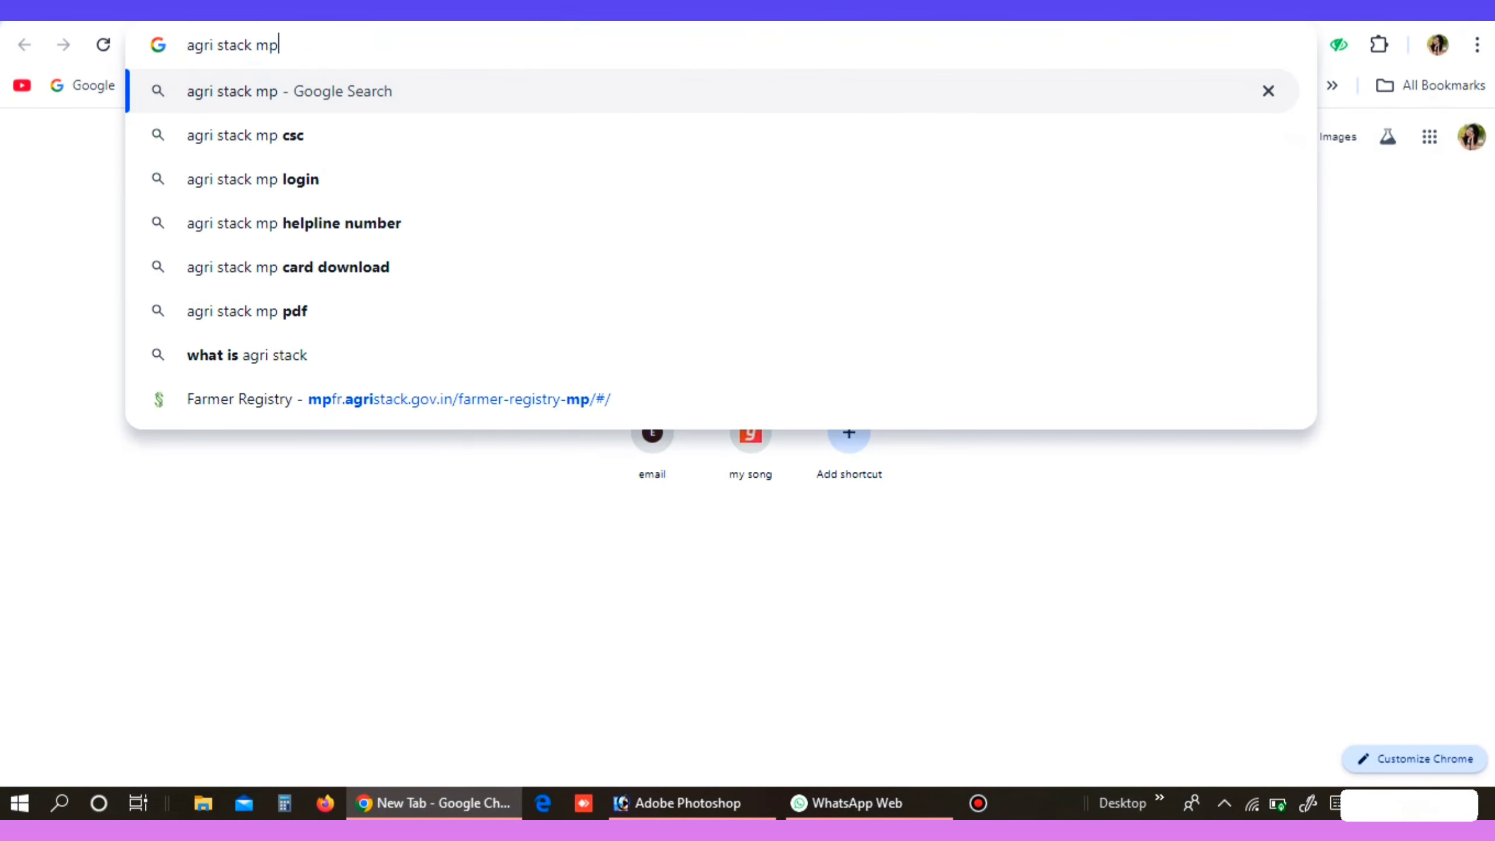
pyautogui.press('Return')
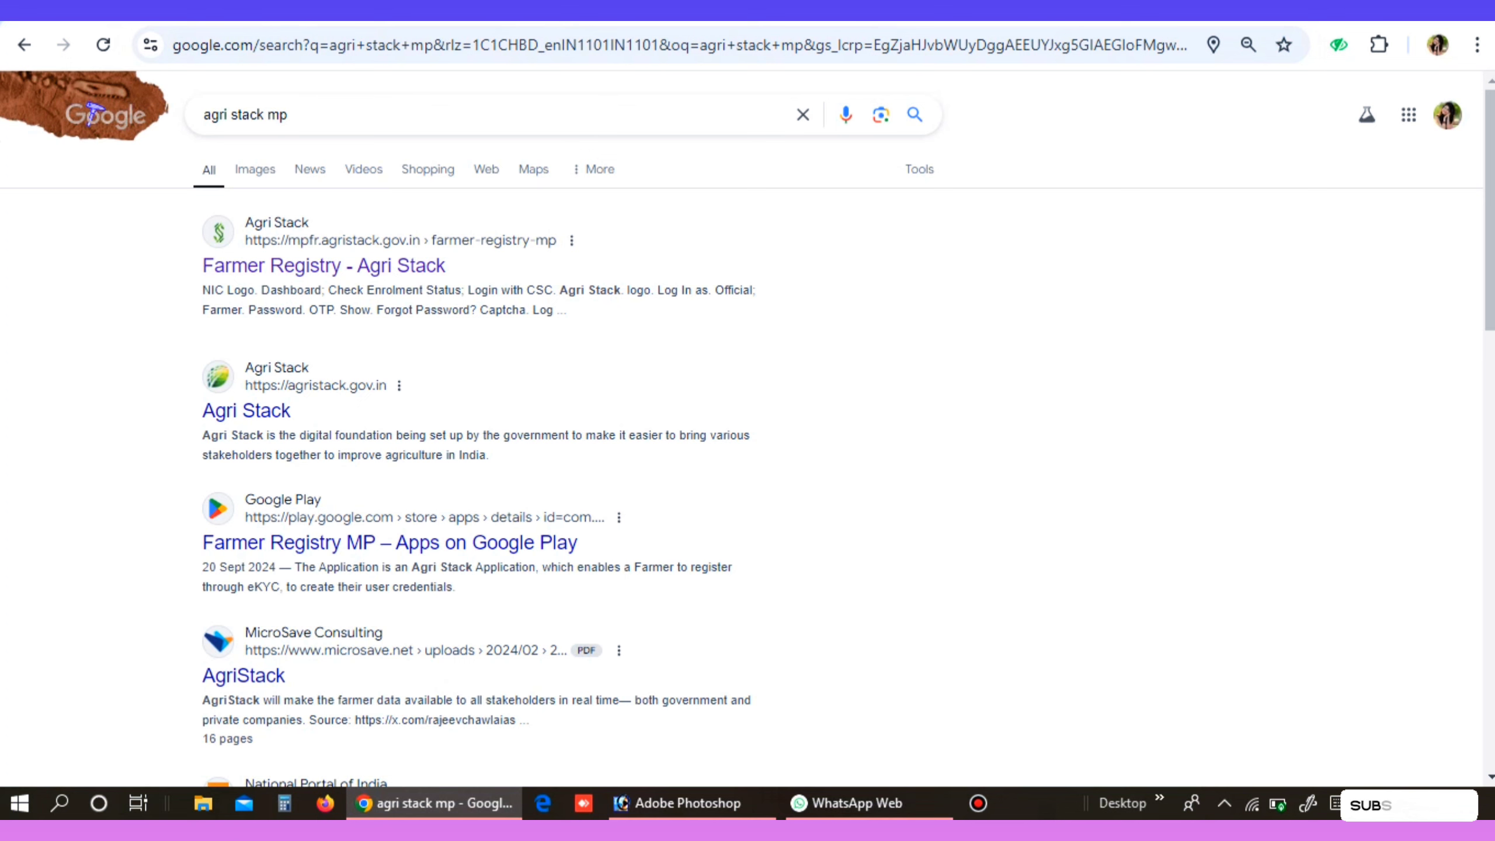
pyautogui.click(323, 265)
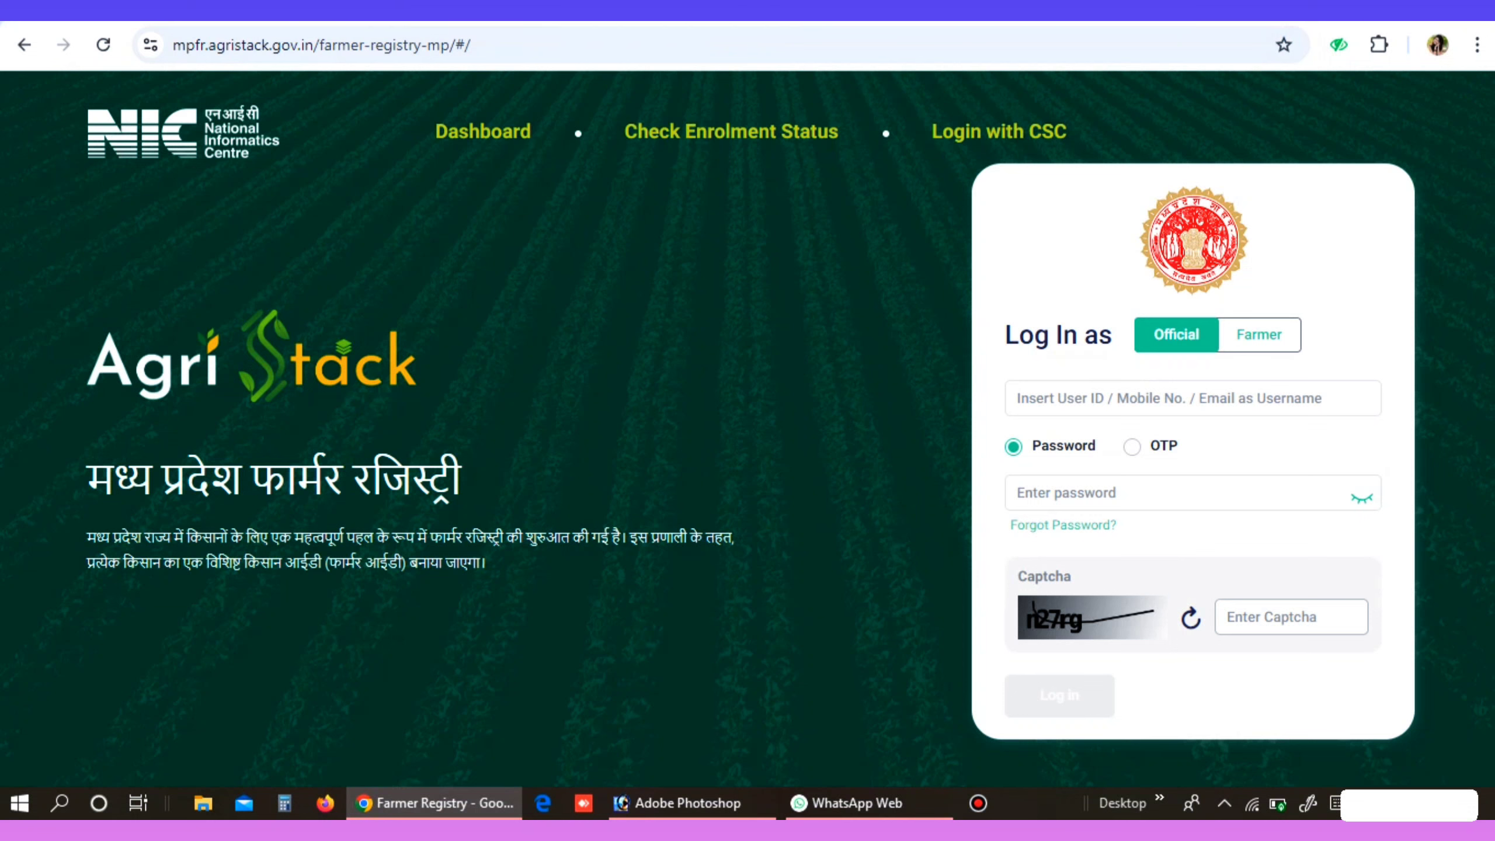
# Switch the login card to Farmer and start creating a new user account.
pyautogui.click(1260, 334)
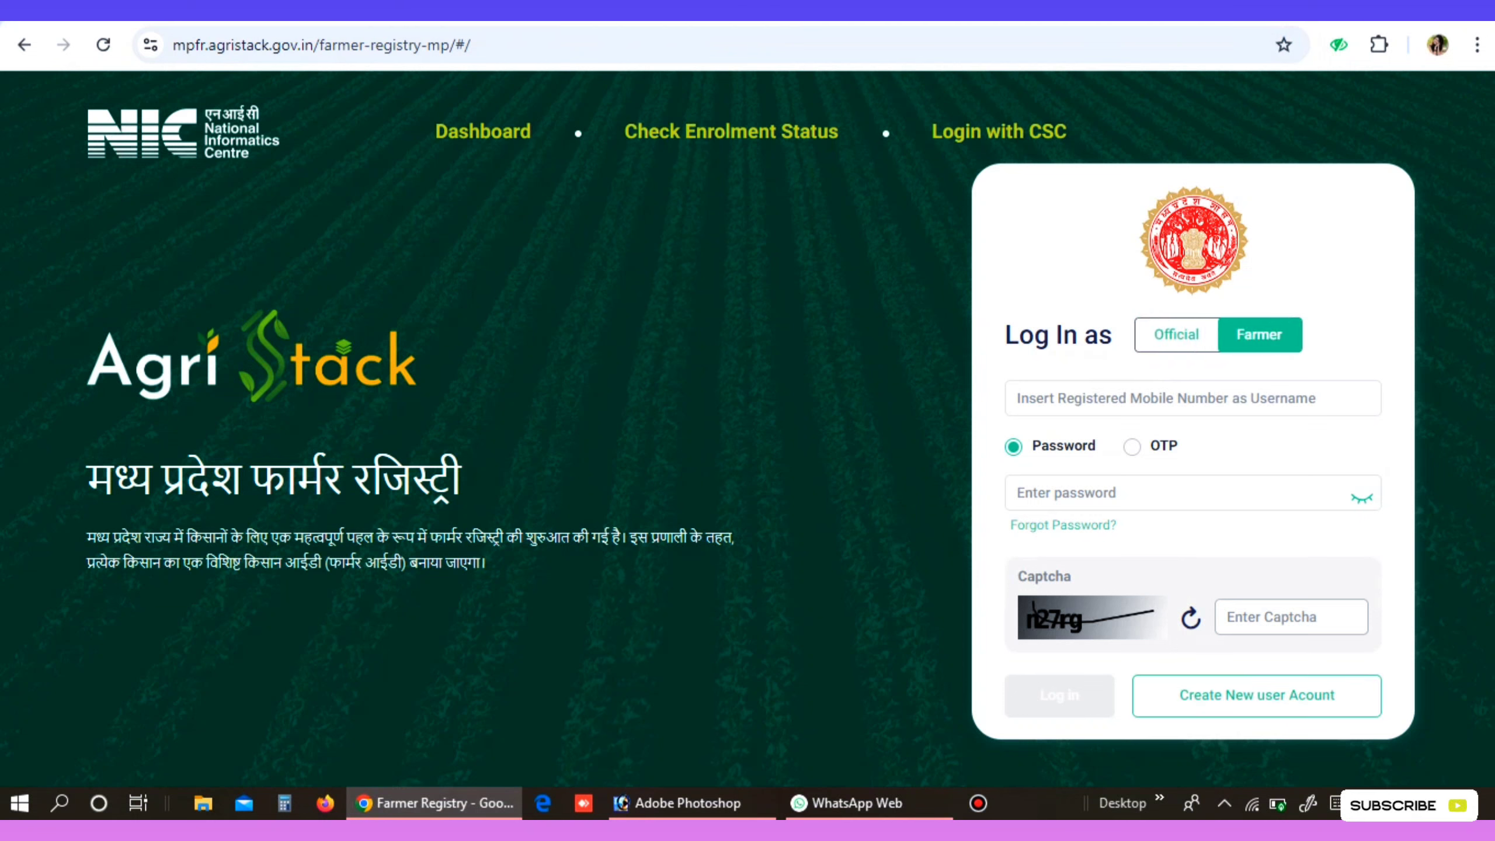
pyautogui.click(1258, 695)
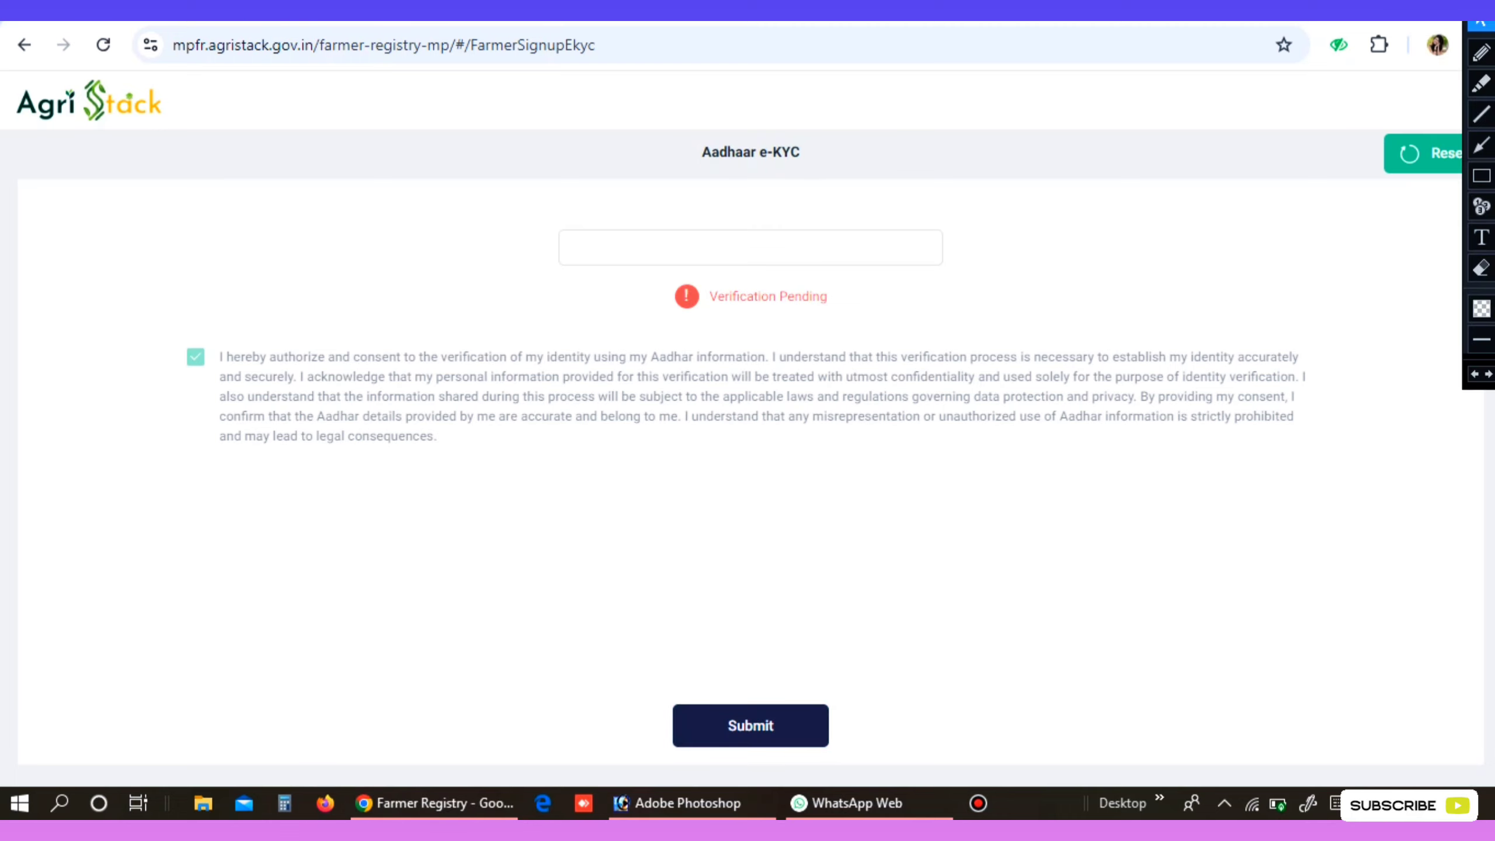
# Submit the Aadhaar details, then enter and verify the Aadhaar OTP.
pyautogui.click(751, 726)
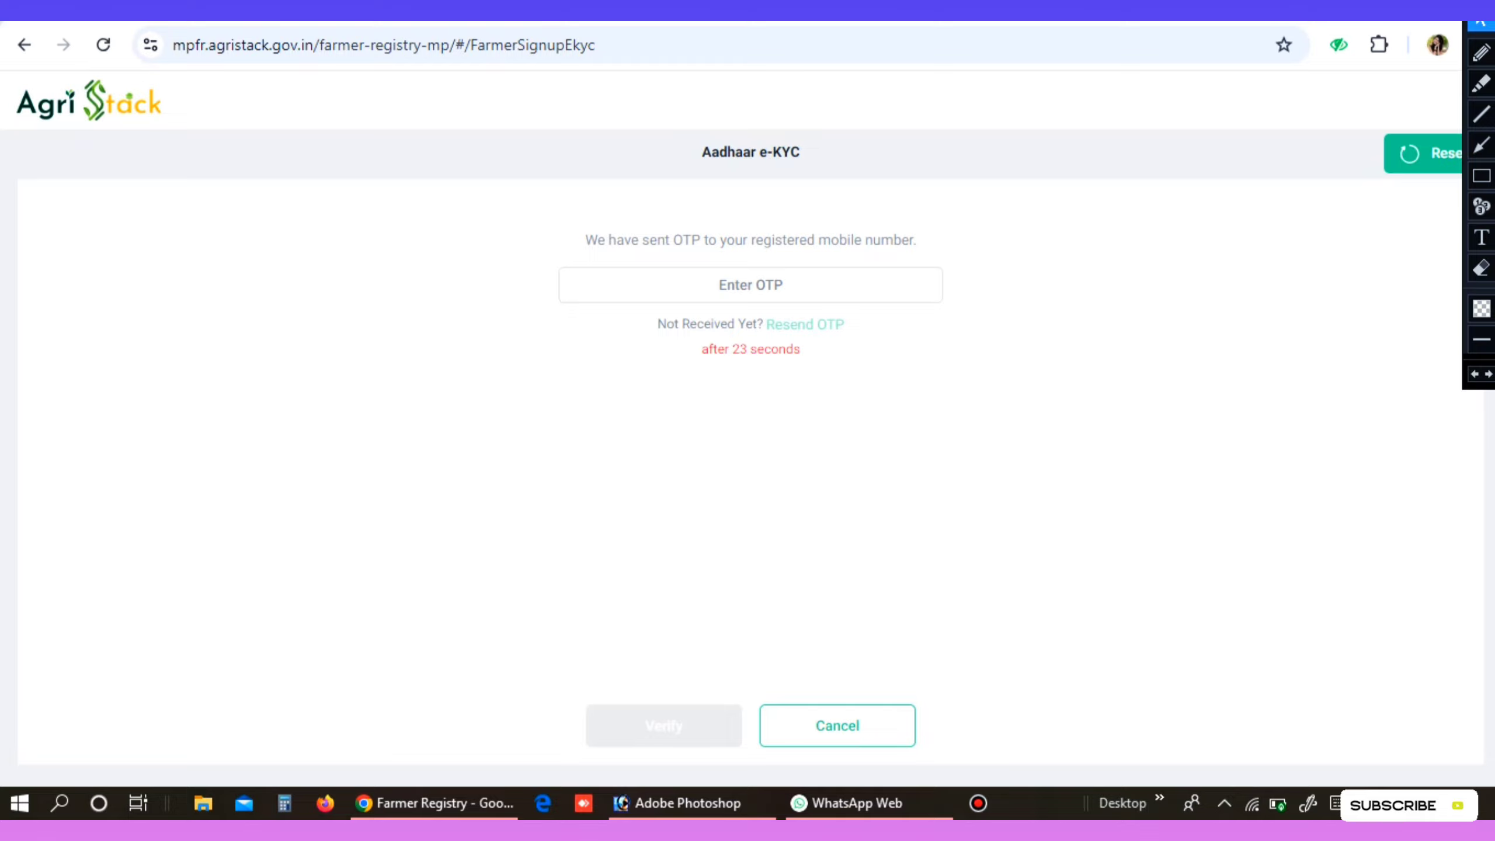
pyautogui.click(750, 285)
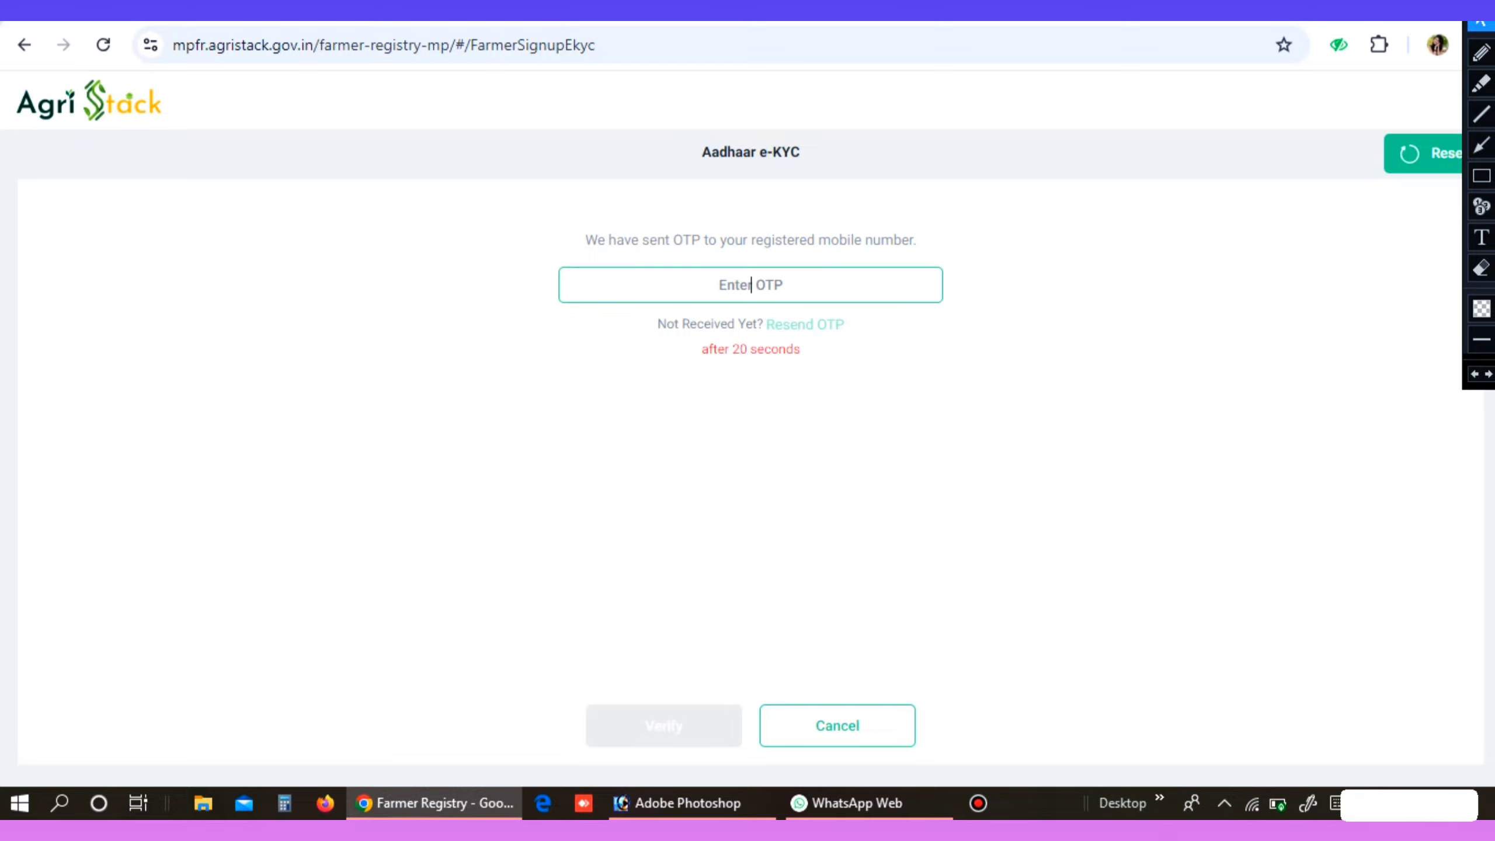
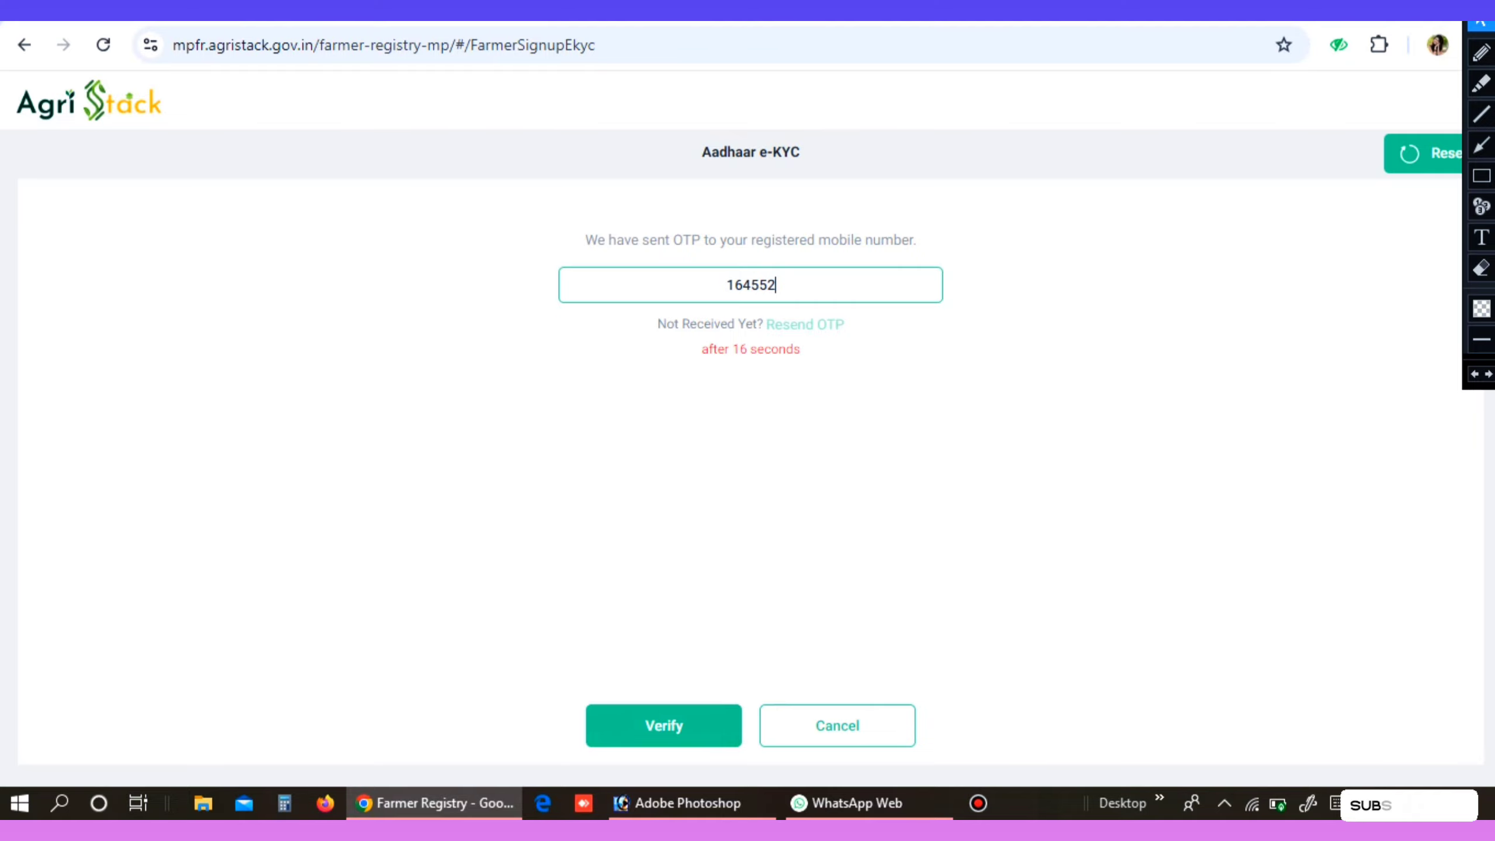
pyautogui.click(664, 726)
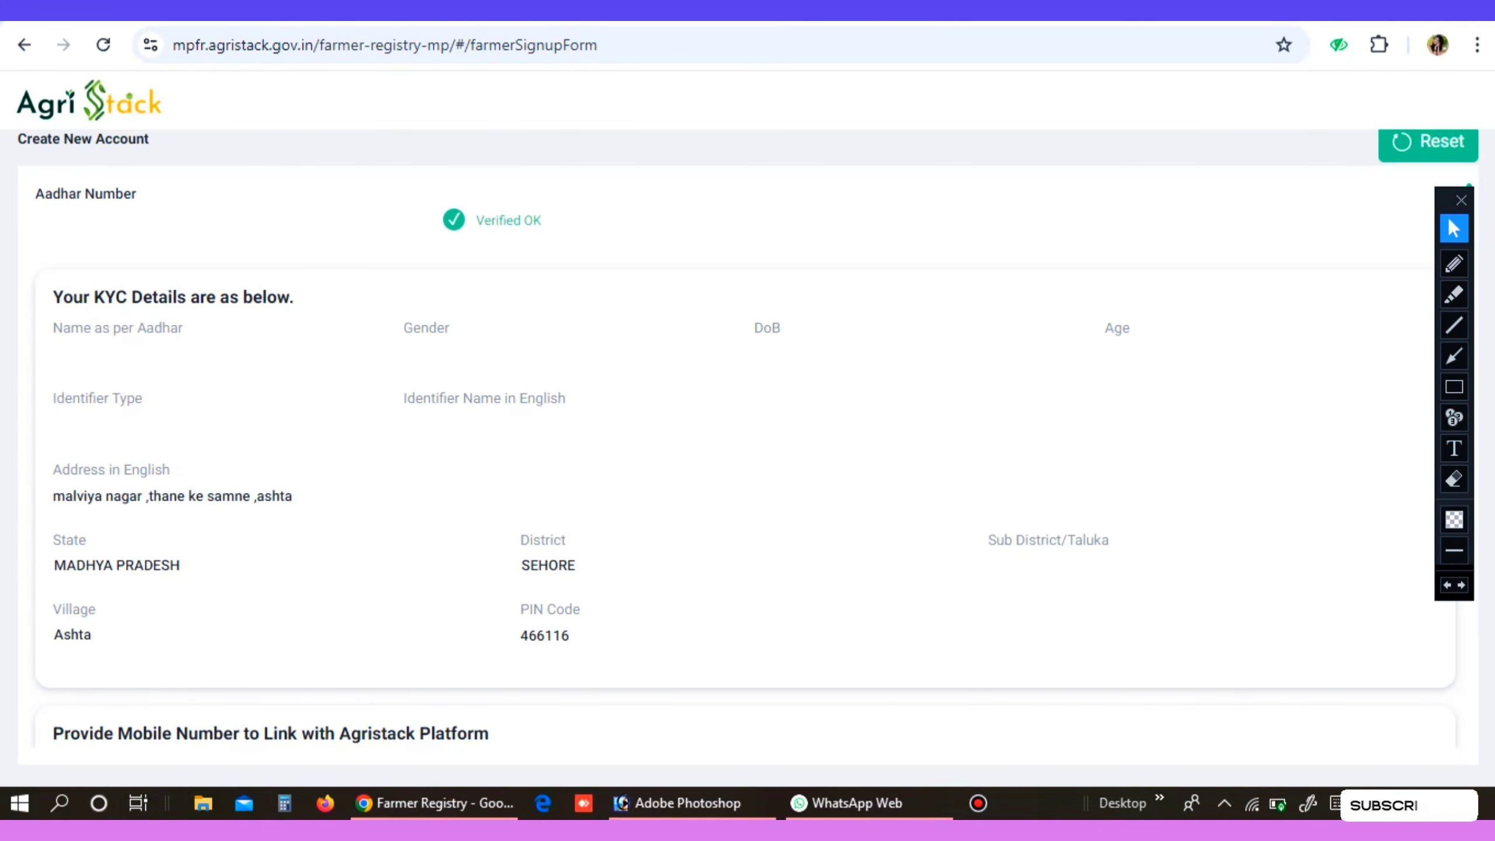
# Highlight the KYC details heading and scroll down to the mobile number field.
pyautogui.moveTo(73, 297); pyautogui.dragTo(290, 297)
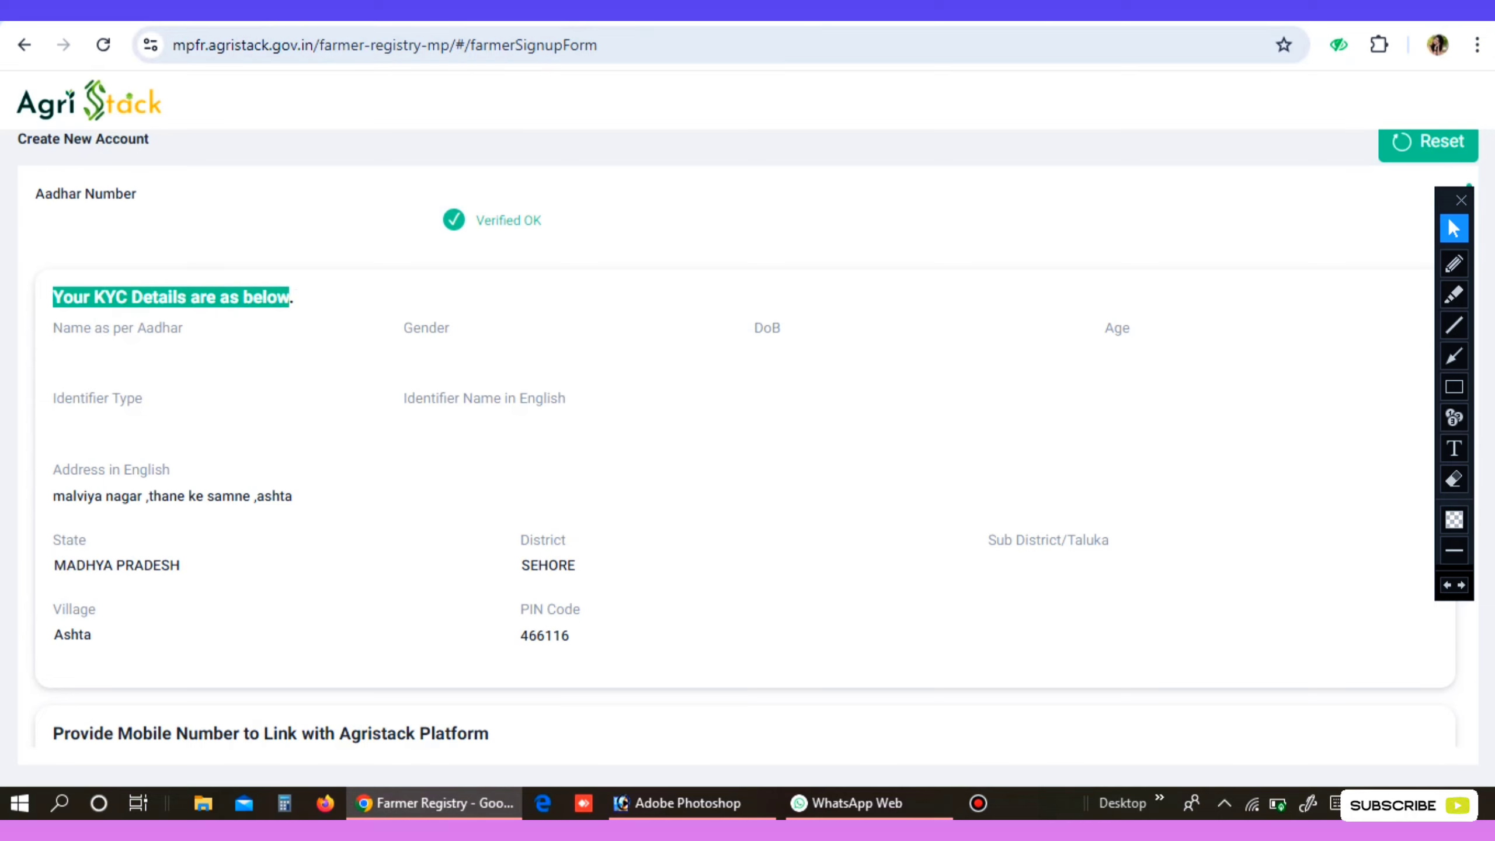
pyautogui.scroll(-3, 748, 465)
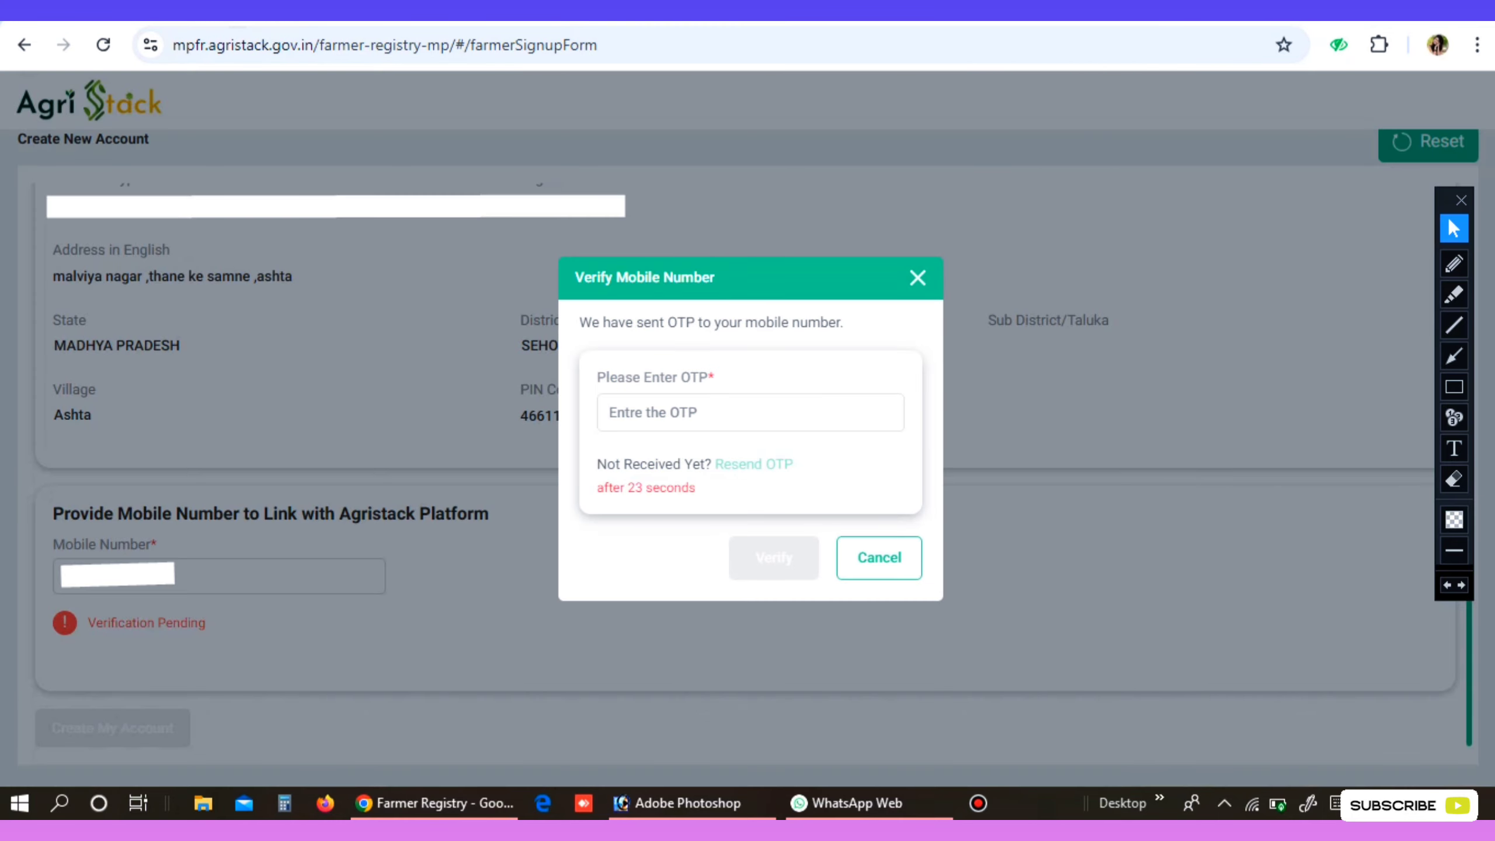
# Enter the mobile verification OTP, fixing a mistyped digit, and submit it.
pyautogui.click(612, 413)
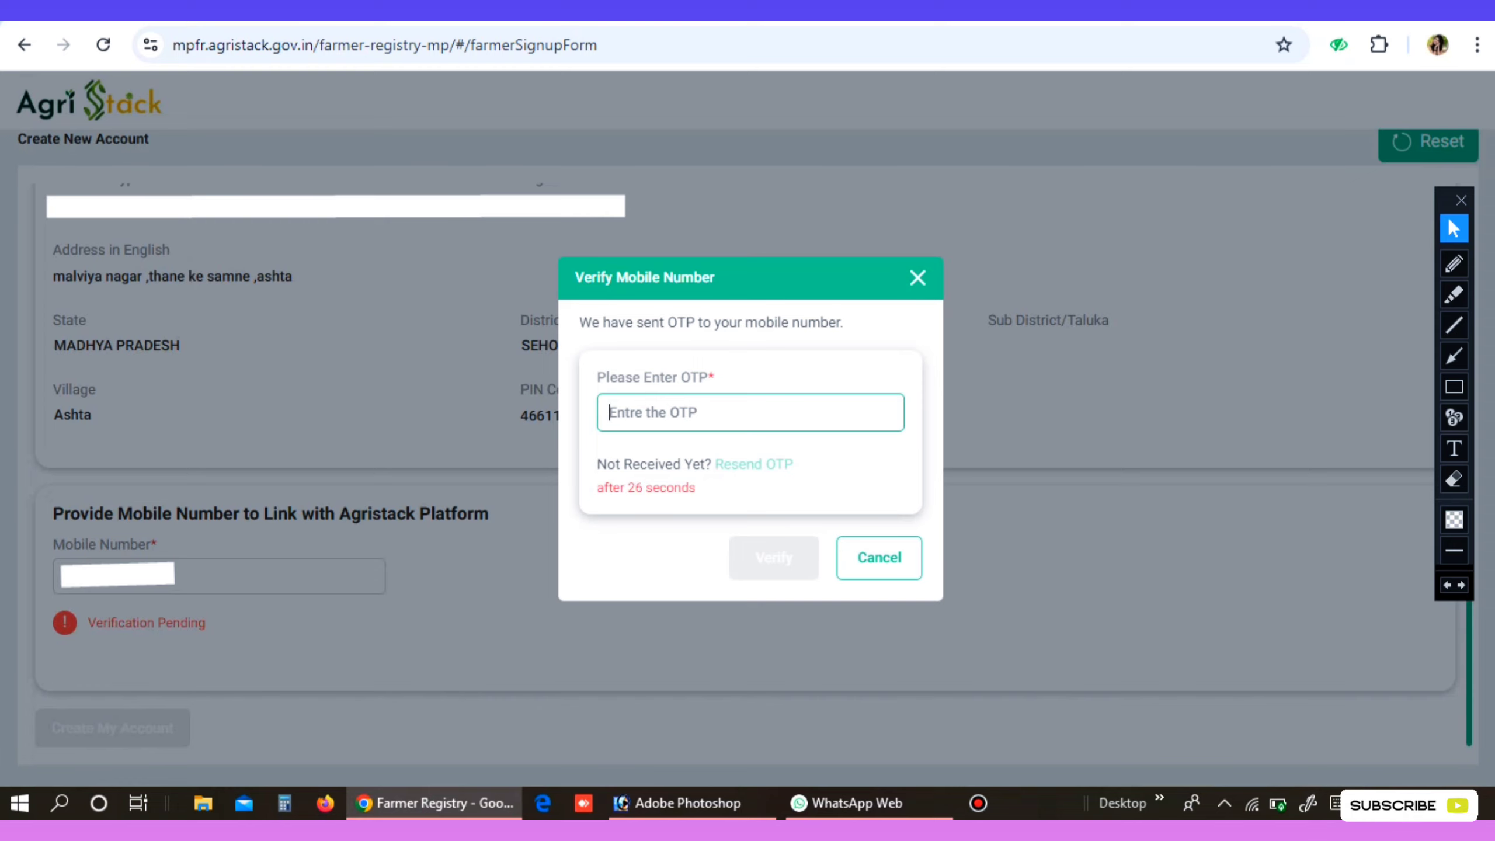
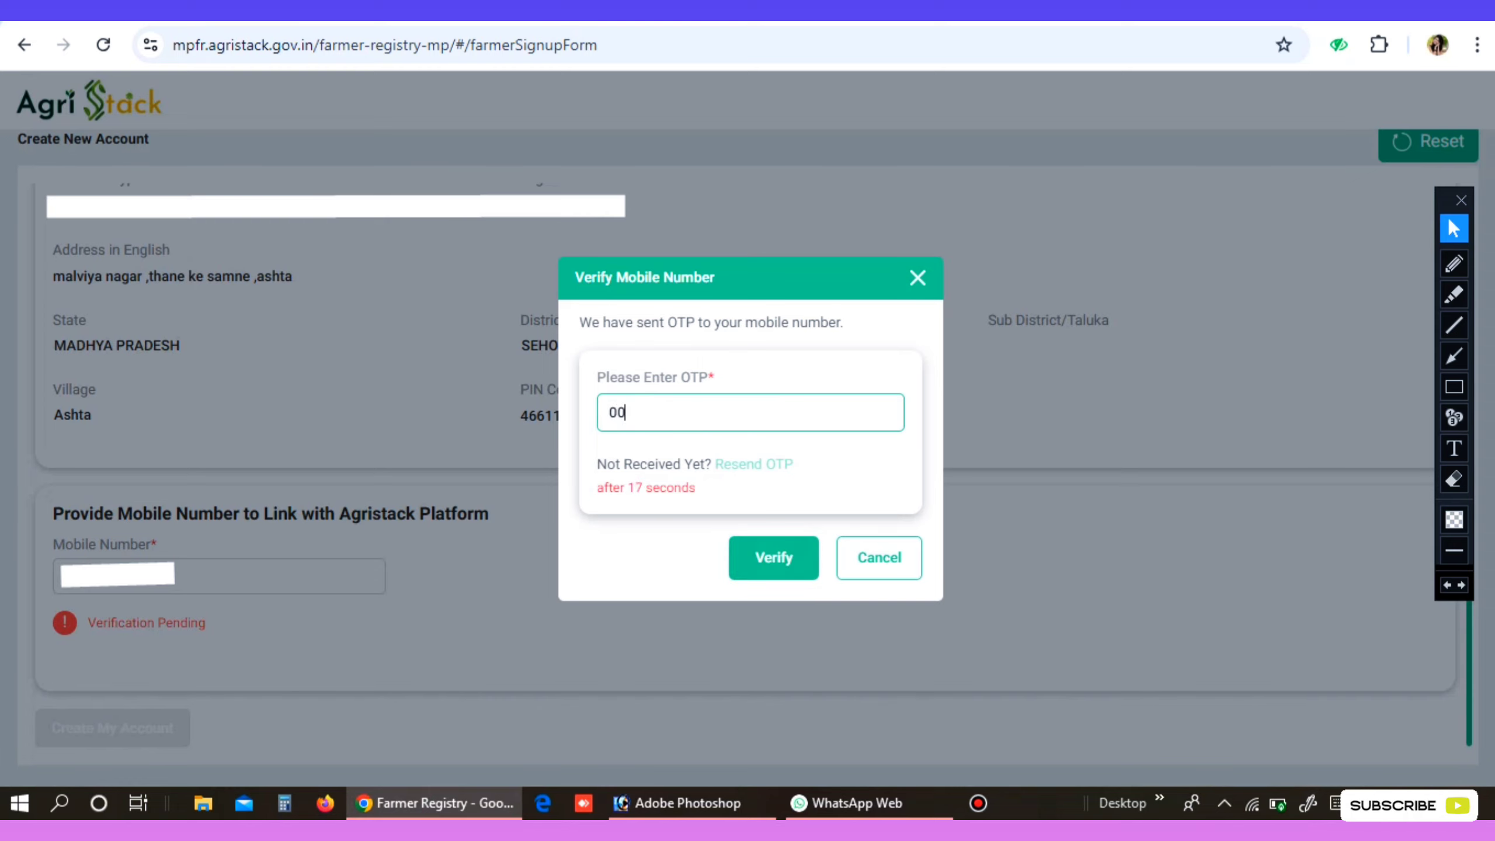
pyautogui.press('Return')
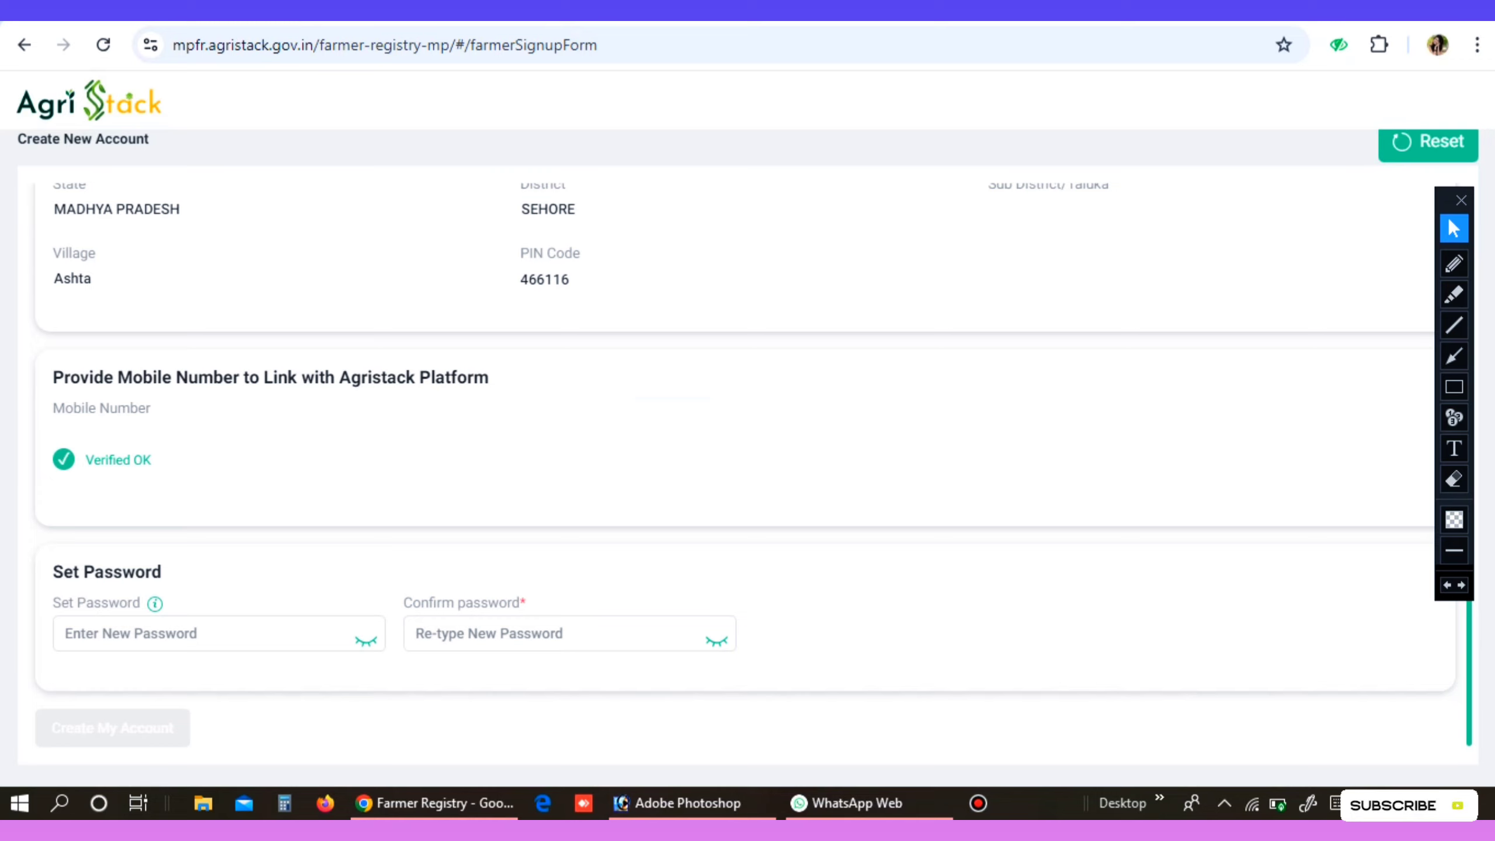
# Fill in the new password and its confirmation, then dismiss the registration success message.
pyautogui.click(177, 634)
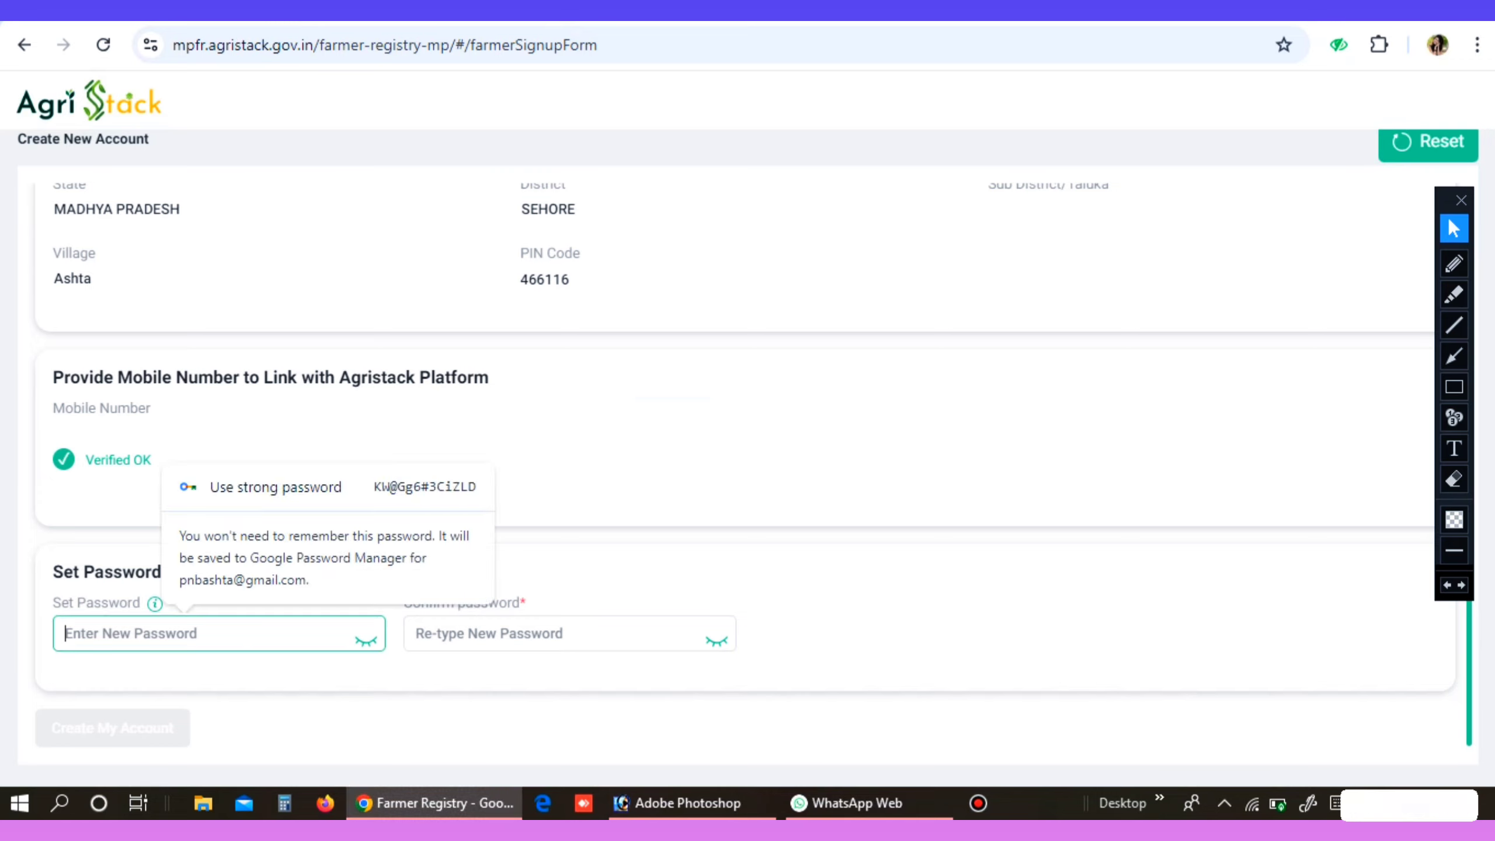
pyautogui.click(530, 633)
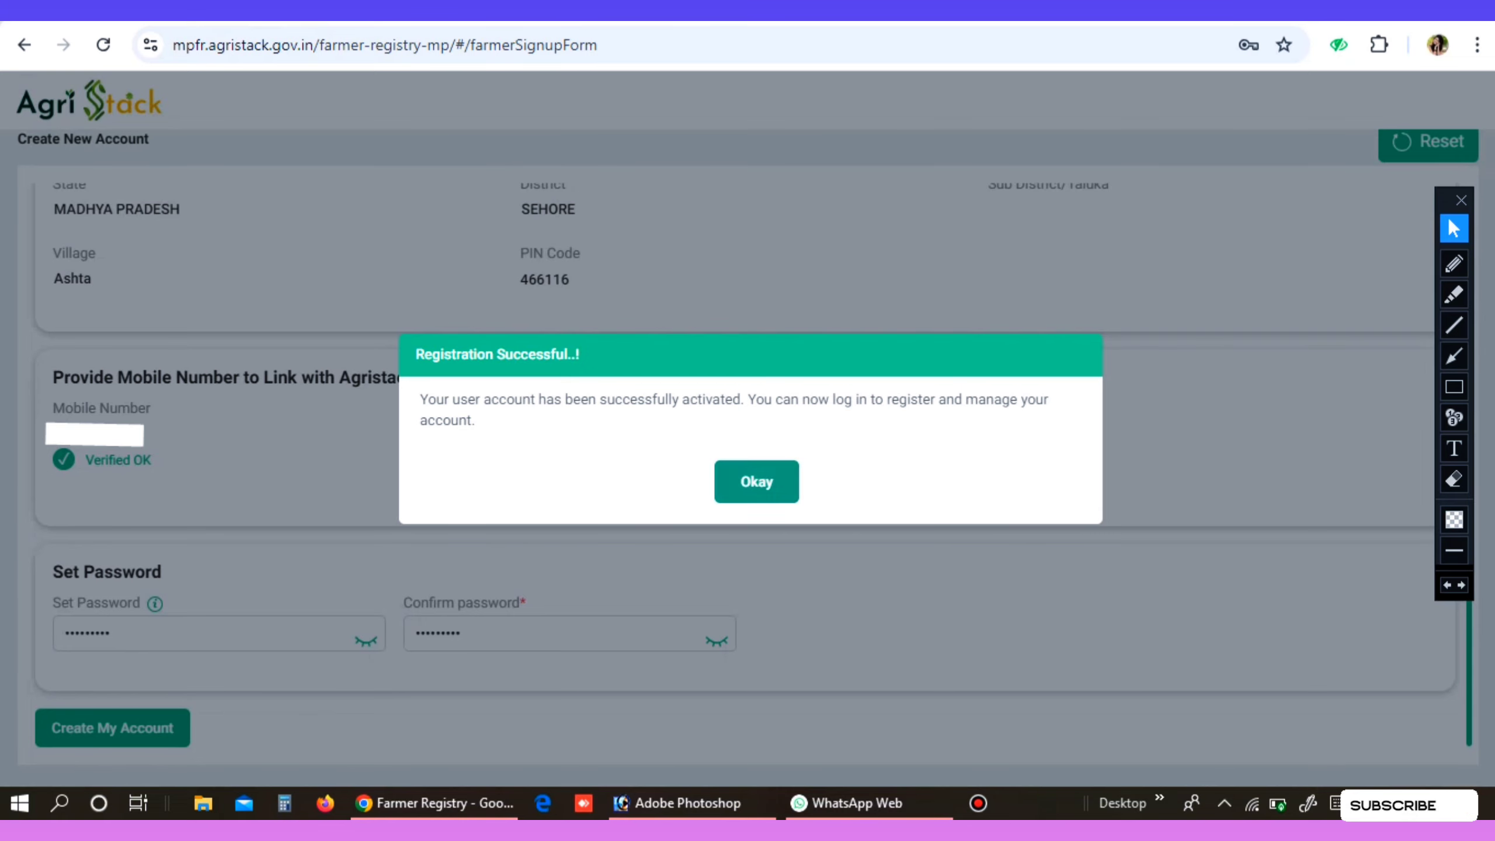
pyautogui.press('Return')
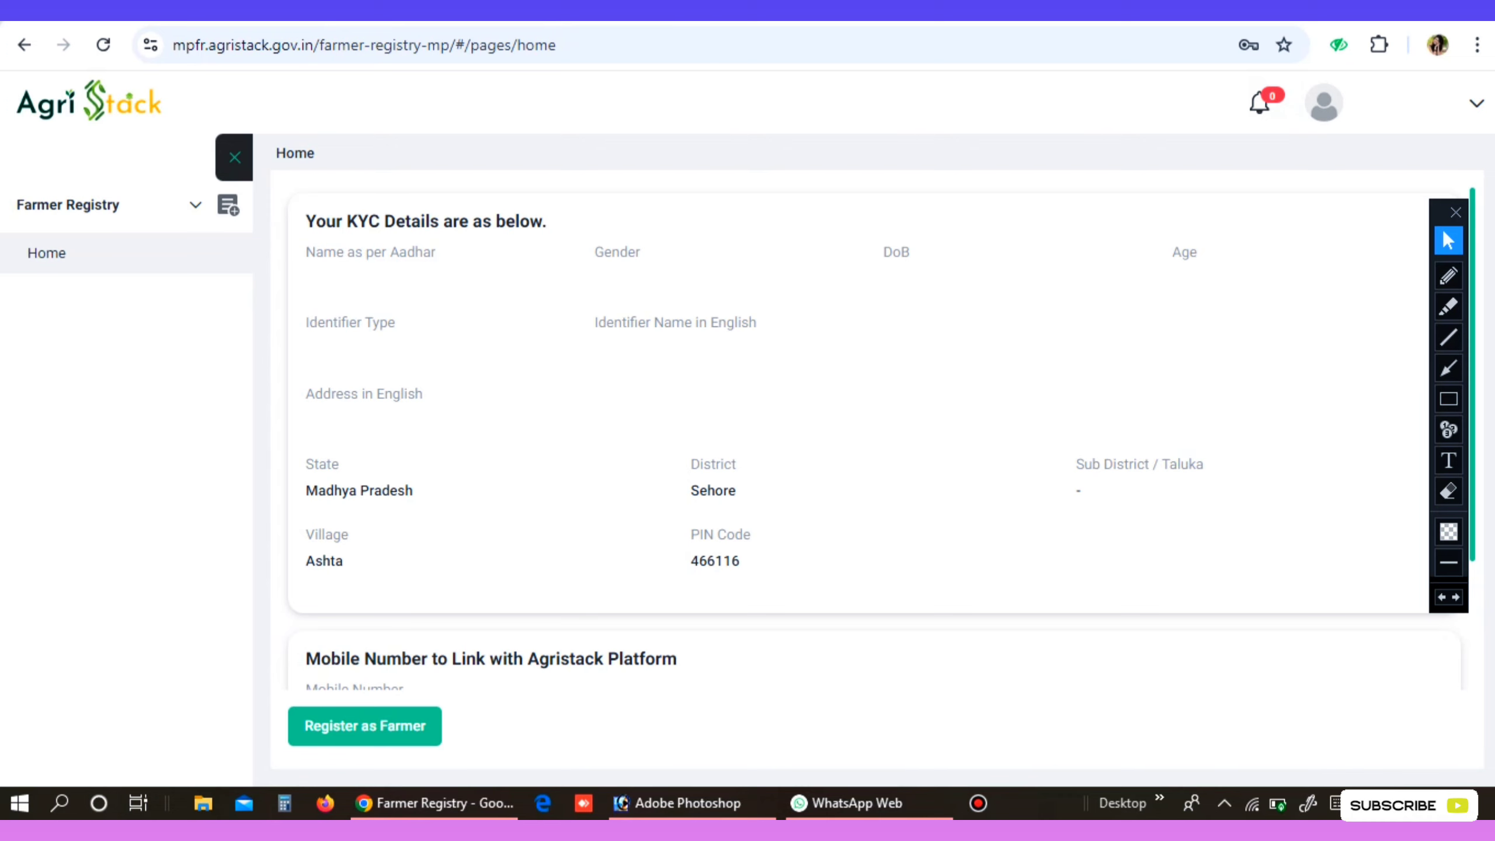
# Scroll down the home page toward the 'Register as Farmer' button.
pyautogui.scroll(-3, 853, 442)
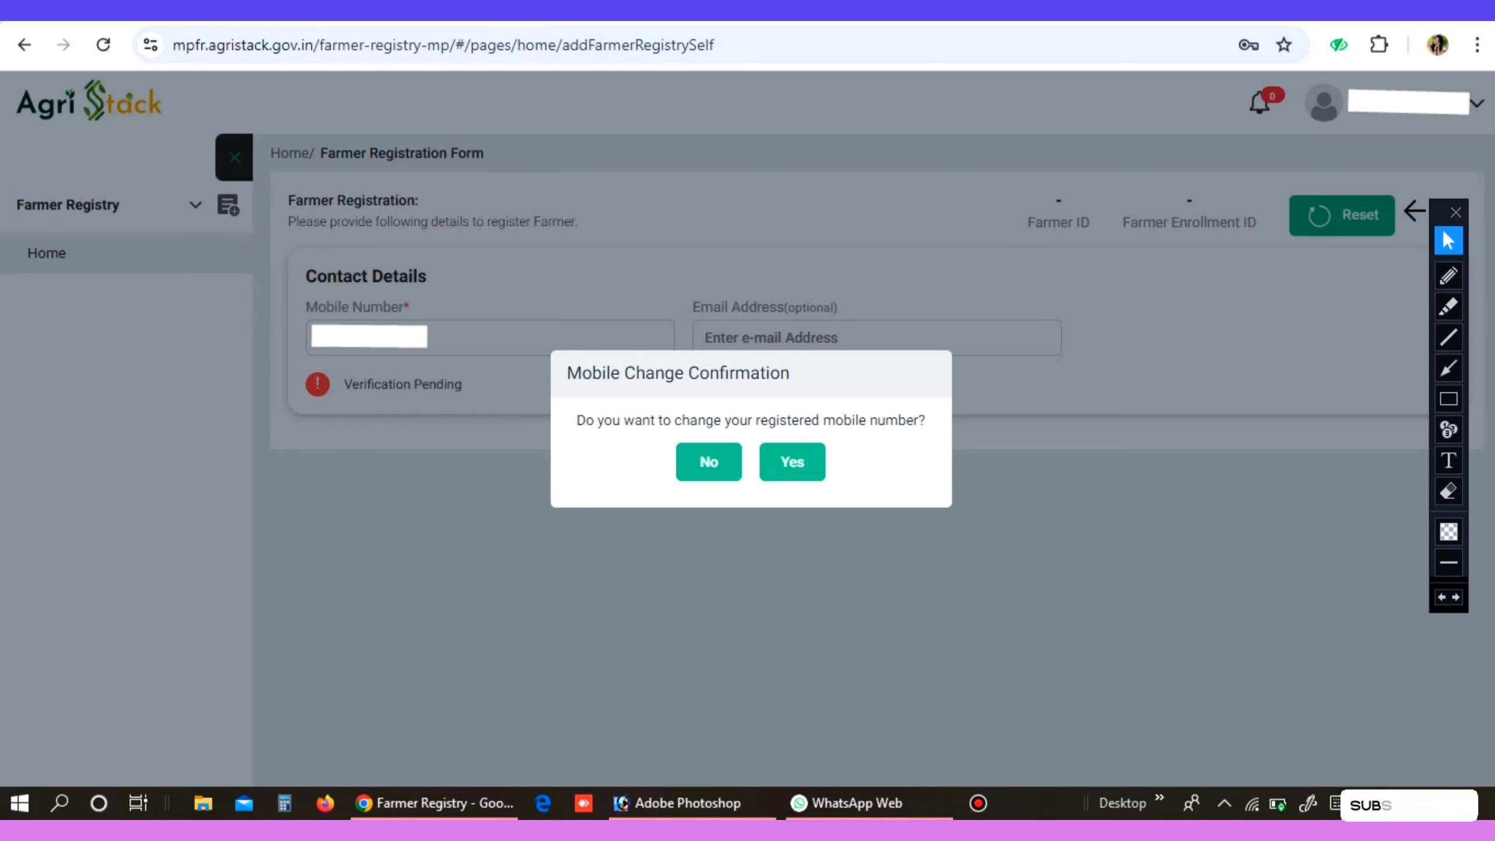
# Keep the existing mobile number, mark the Email Address field with a red box, then scroll down.
pyautogui.click(708, 462)
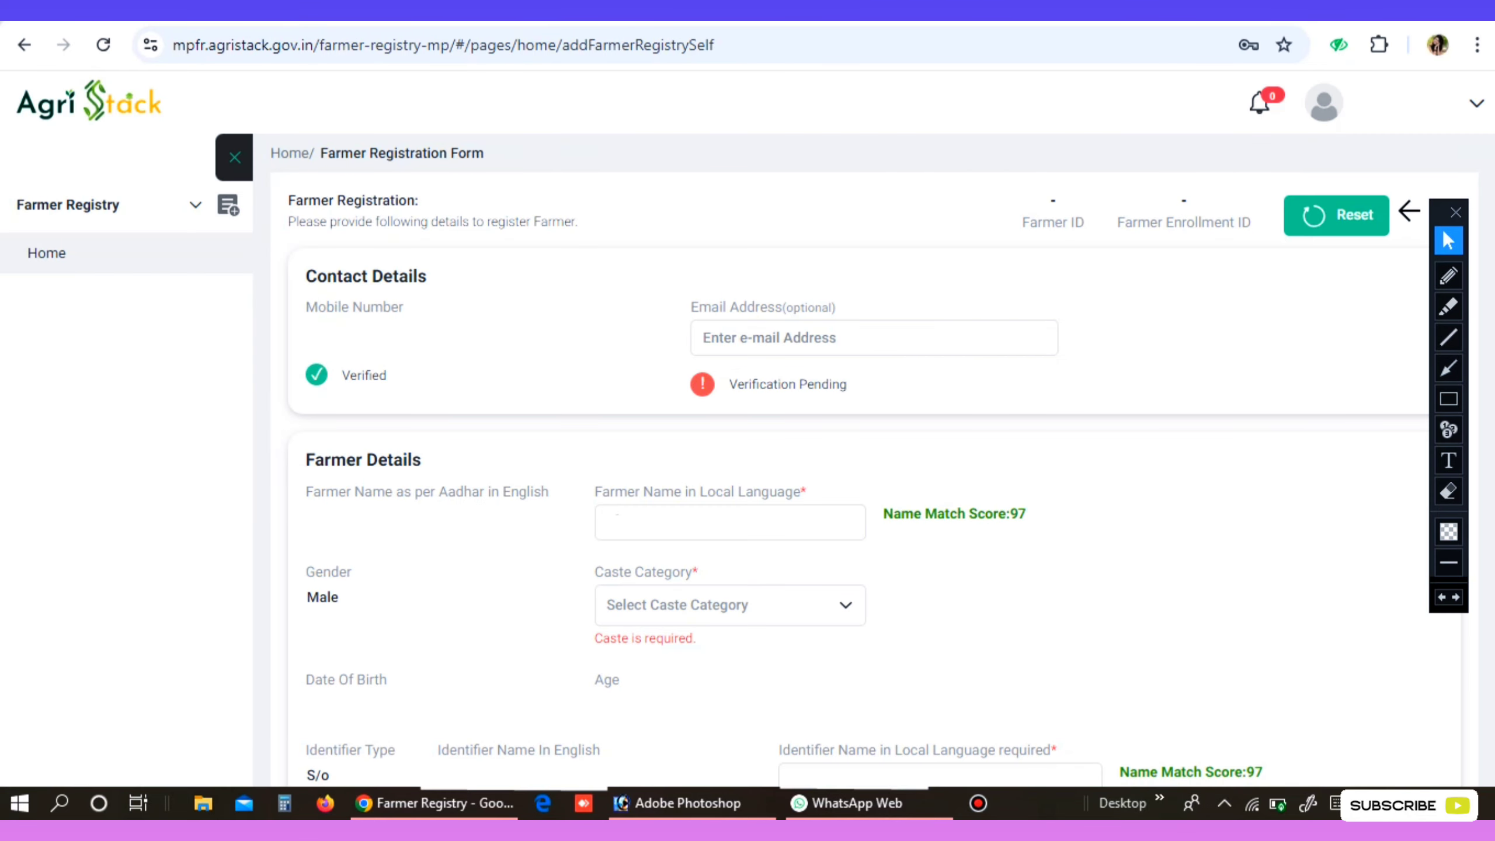
pyautogui.click(1448, 399)
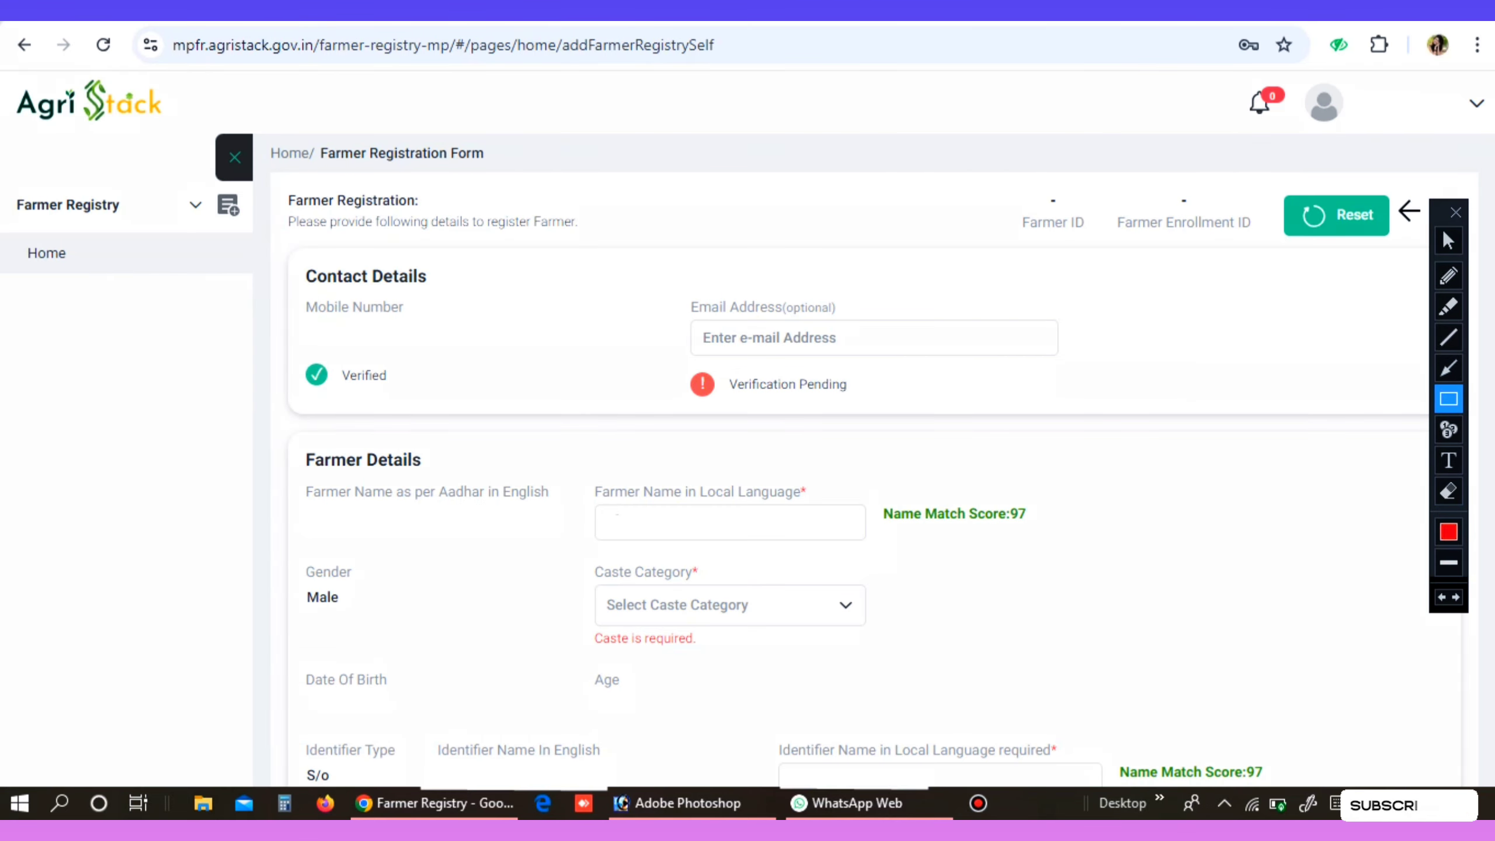
pyautogui.moveTo(638, 289)
pyautogui.mouseDown()
pyautogui.moveTo(675, 351)
pyautogui.moveTo(1055, 411)
pyautogui.mouseUp()
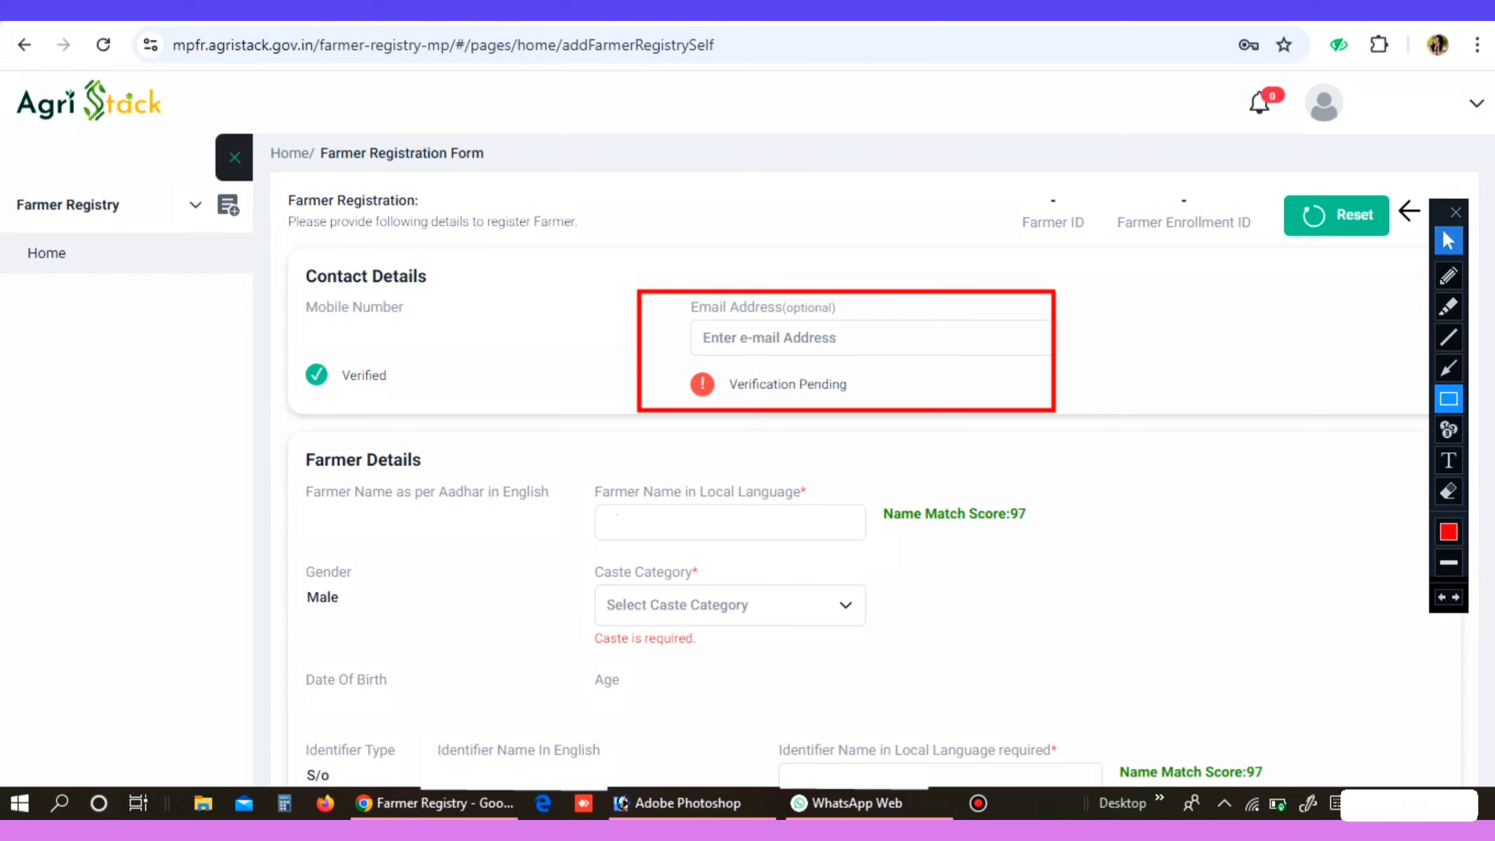
pyautogui.click(1449, 241)
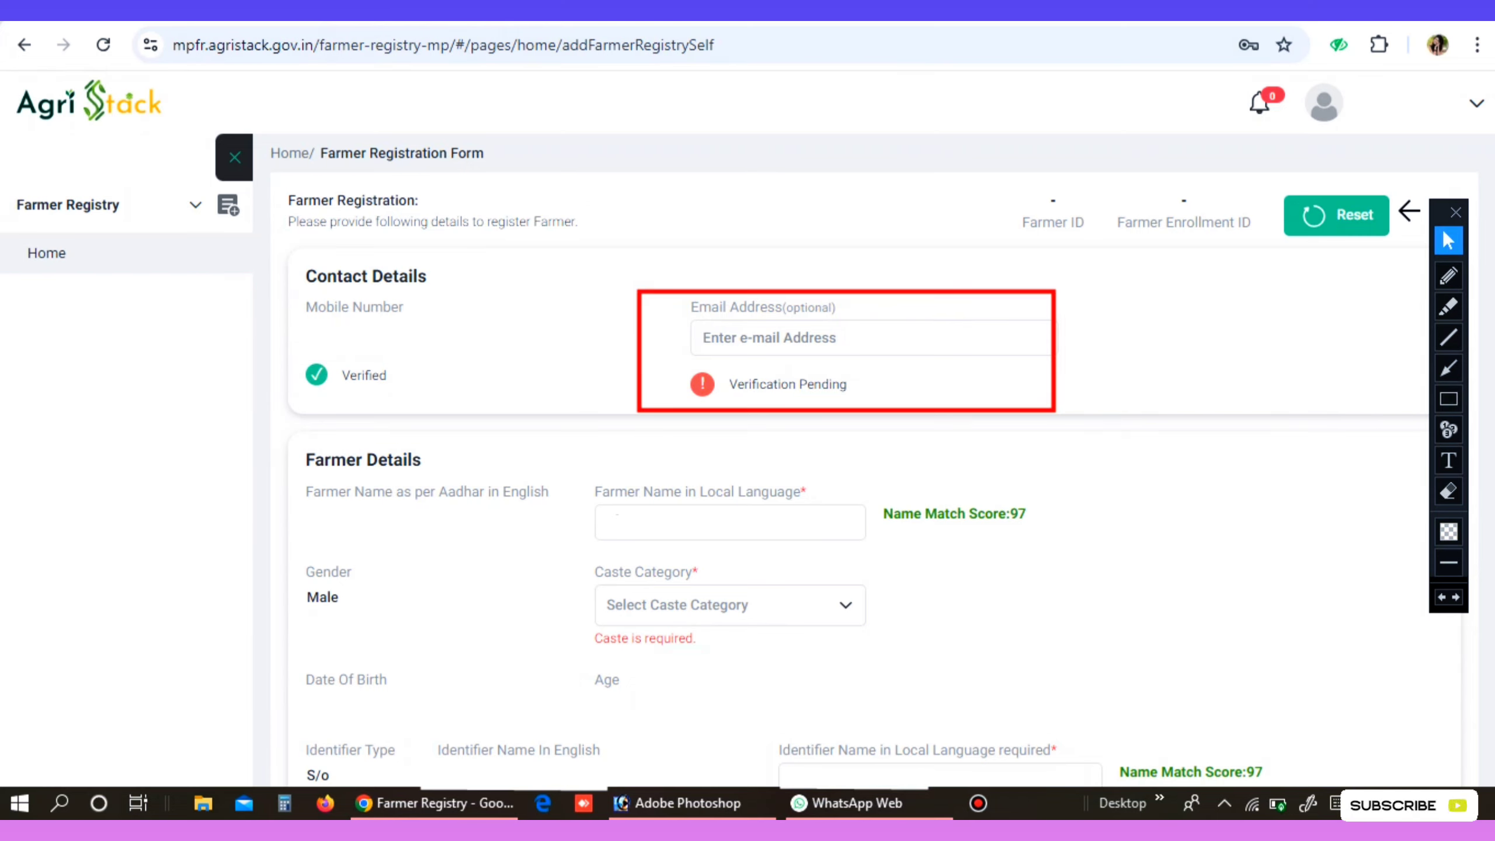
pyautogui.scroll(-10, 866, 460)
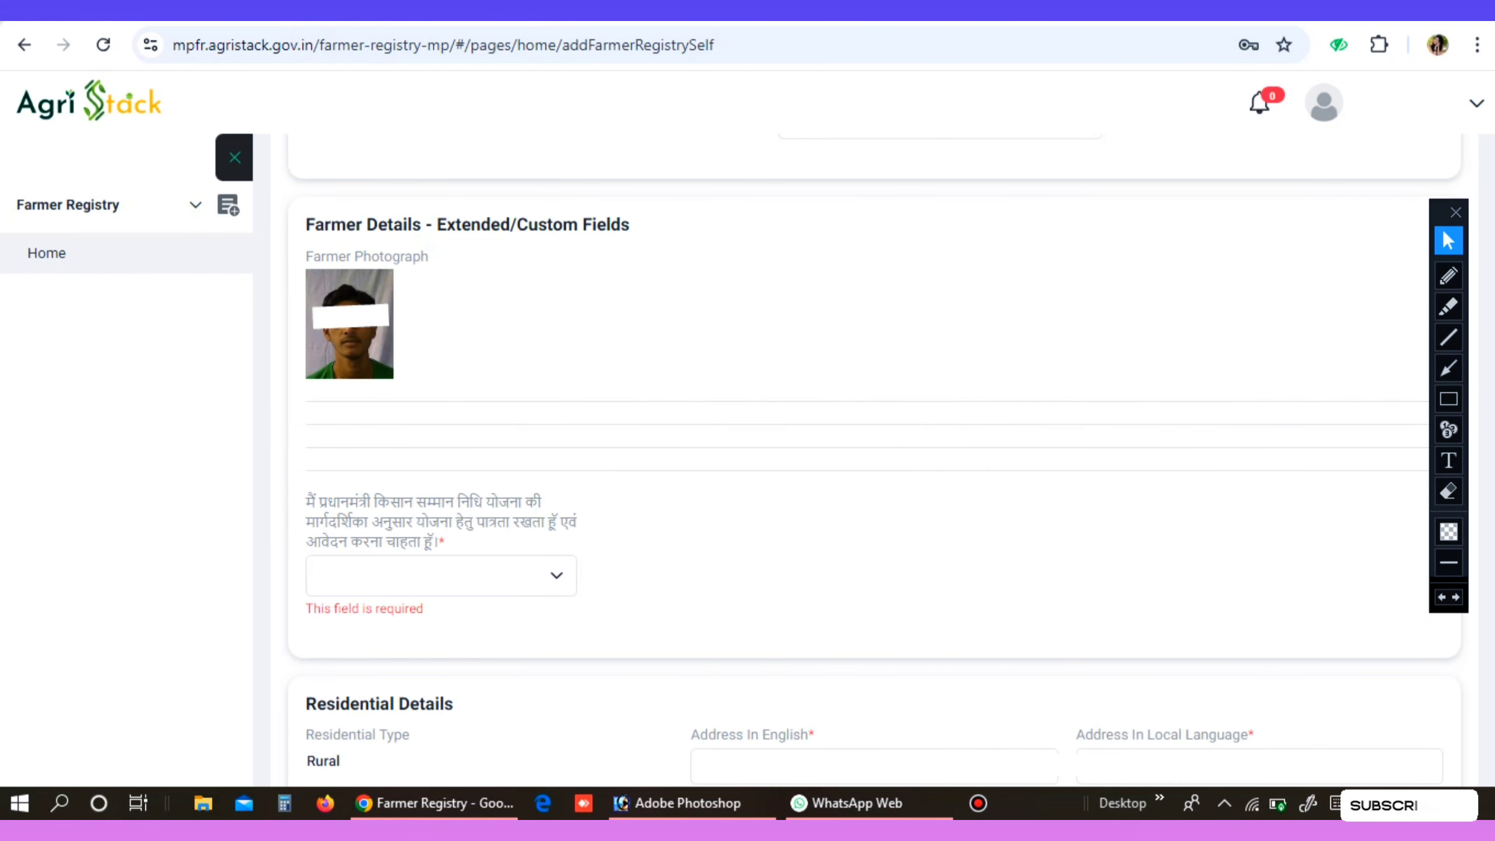
# Highlight the PM Kisan declaration and answer it 'No' from the yes/no dropdown.
pyautogui.moveTo(306, 502); pyautogui.dragTo(440, 542)
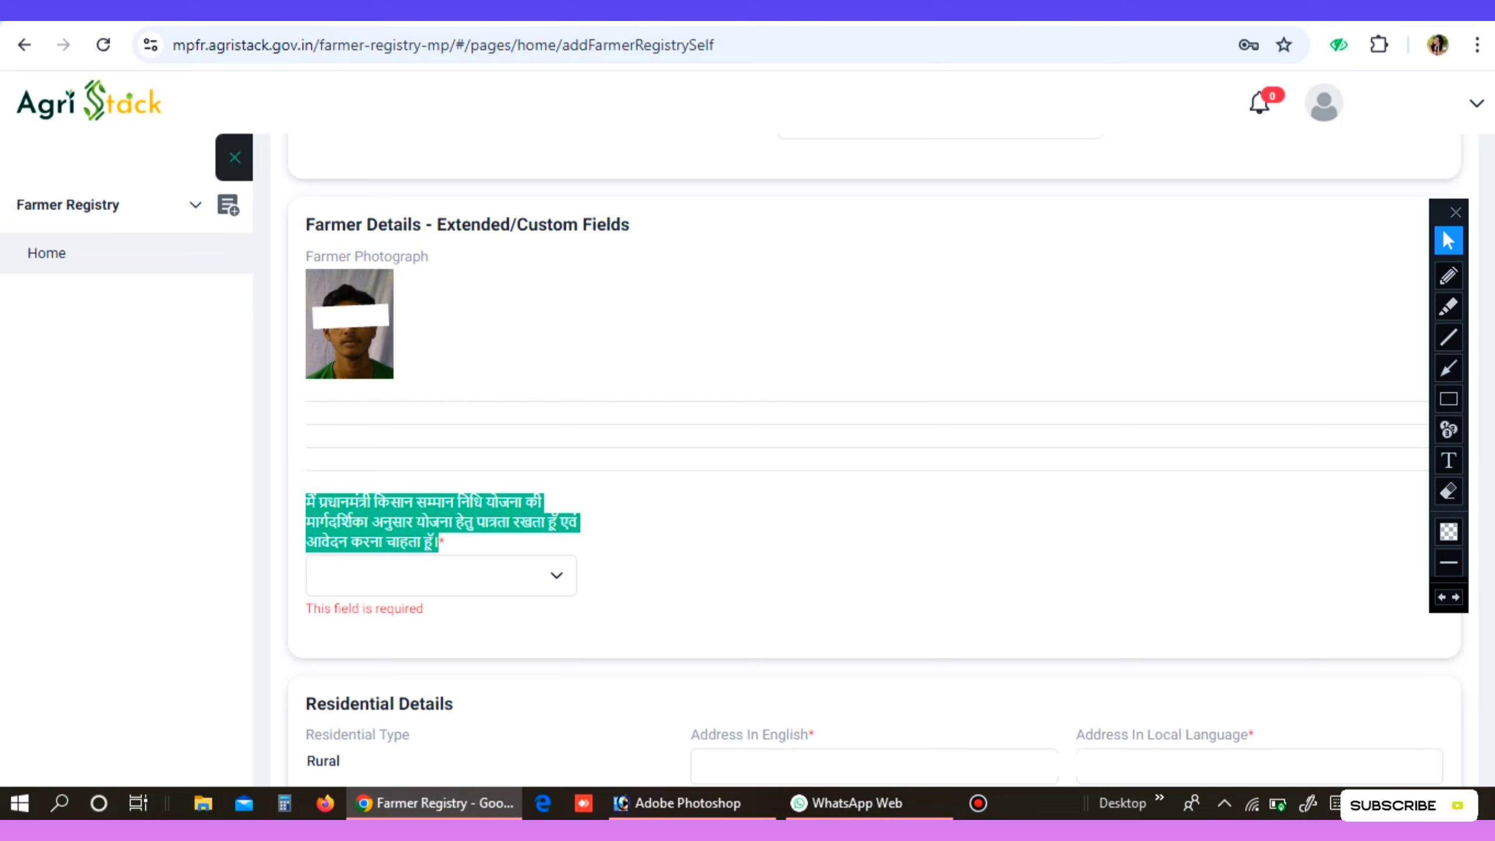
pyautogui.click(439, 542)
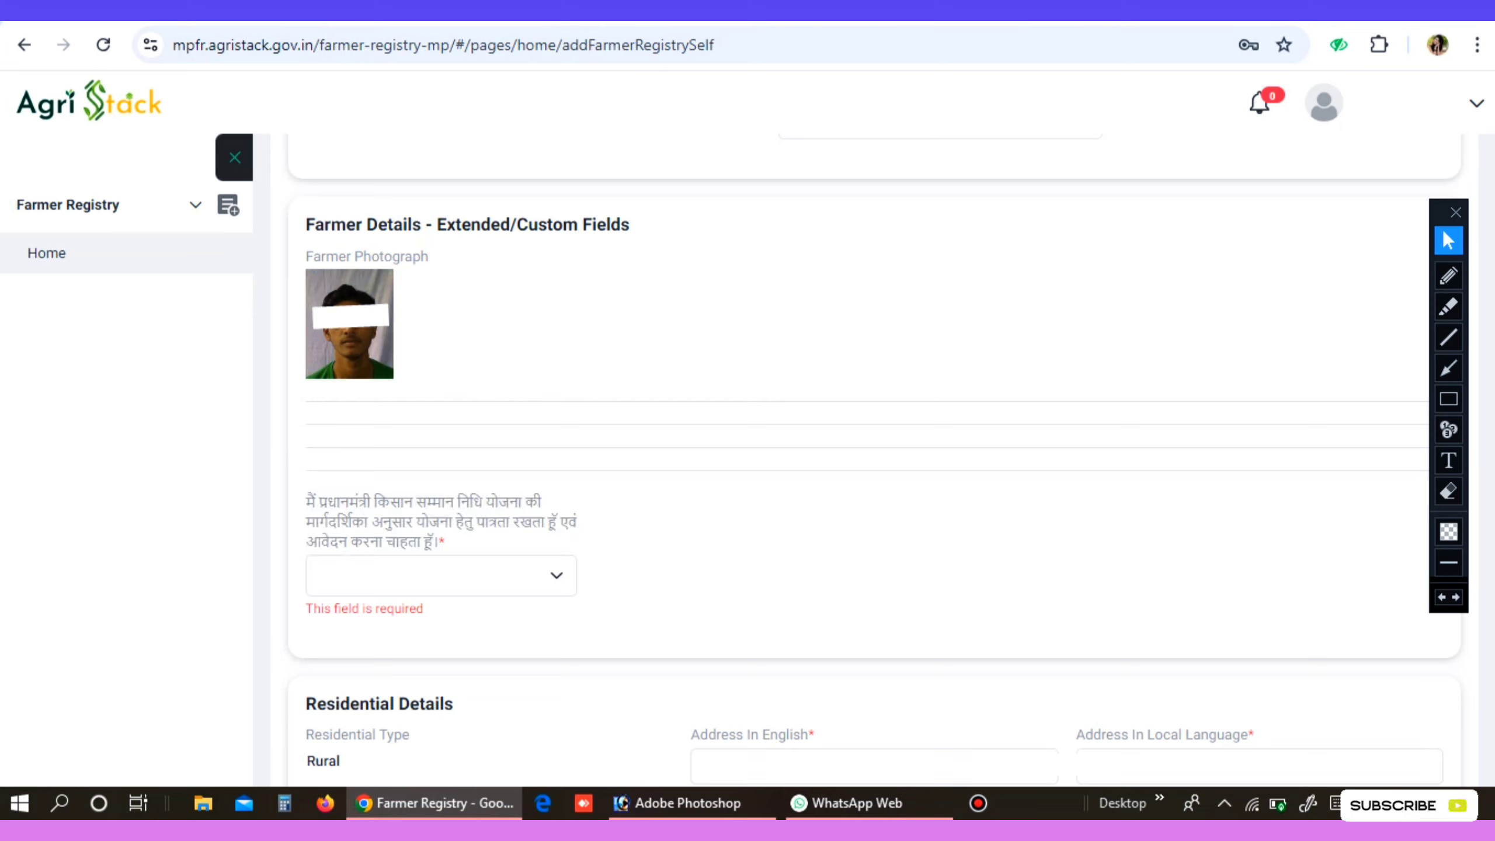
pyautogui.click(439, 575)
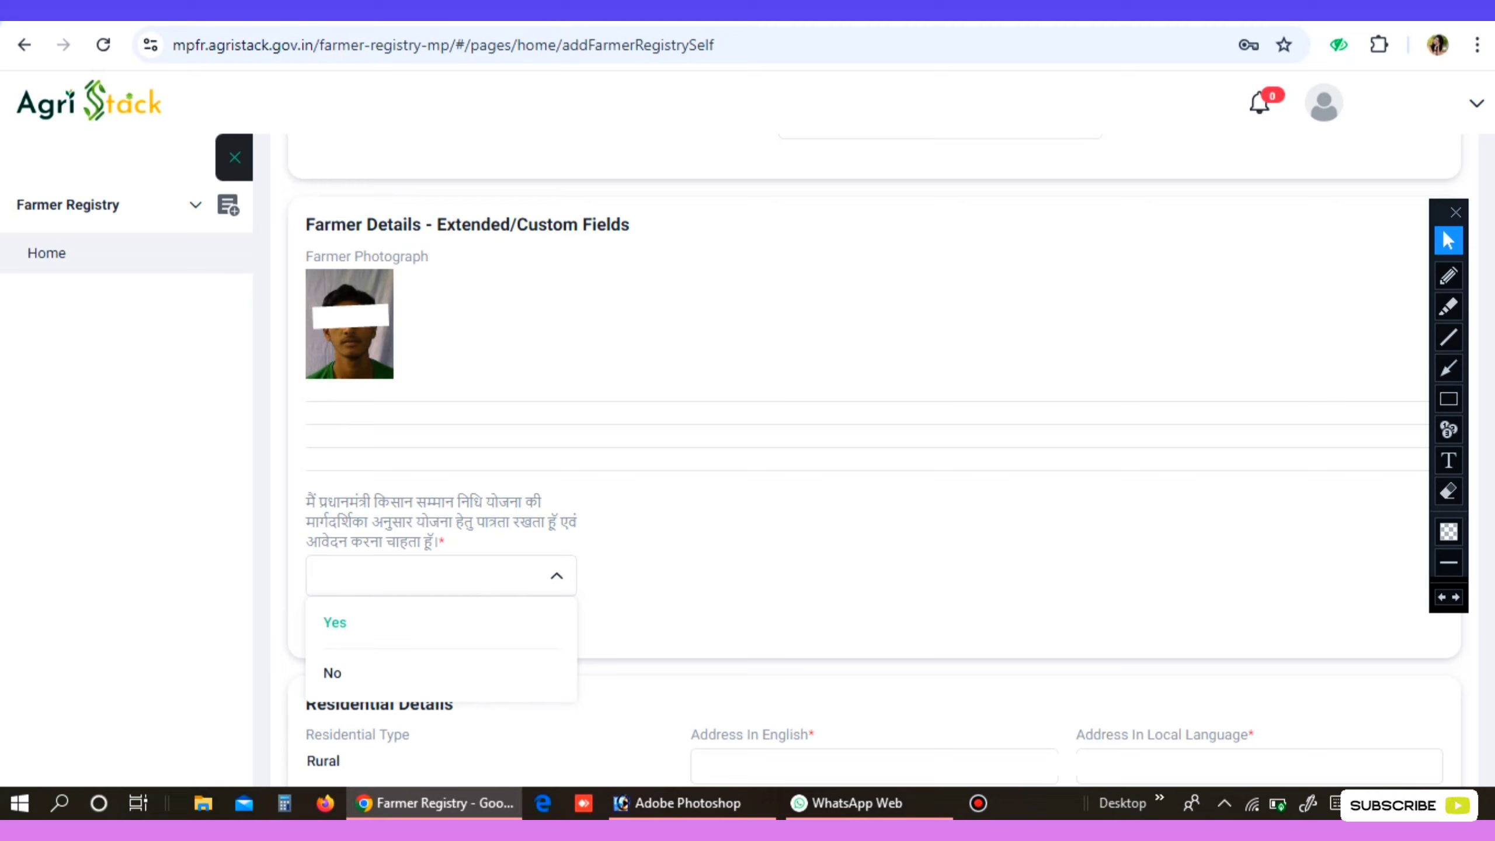
pyautogui.press('Down')
pyautogui.press('Up')
pyautogui.press('Escape')
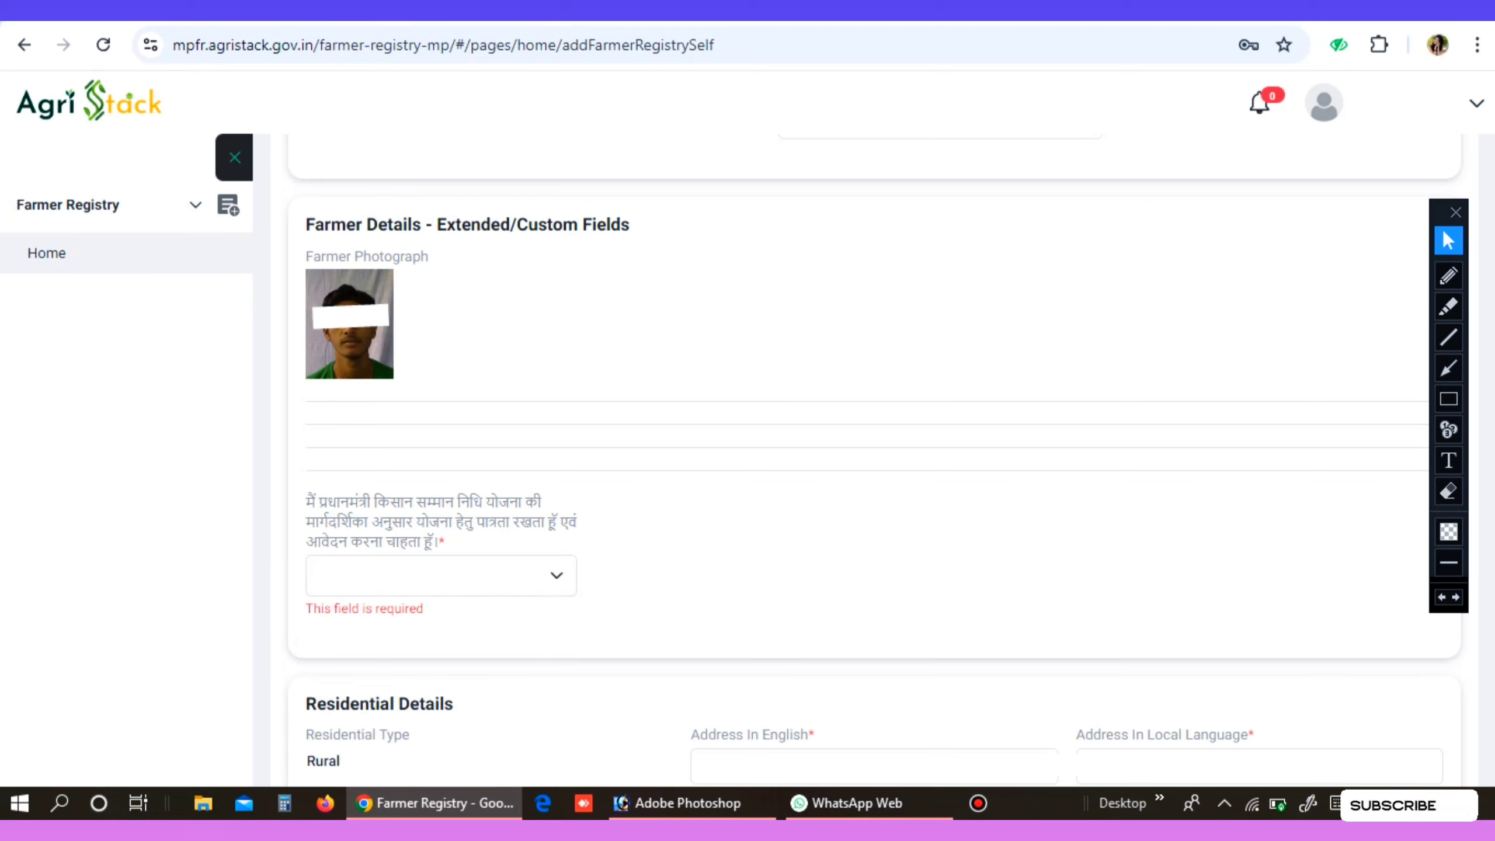
pyautogui.press('Return')
pyautogui.press('Down')
pyautogui.press('Return')
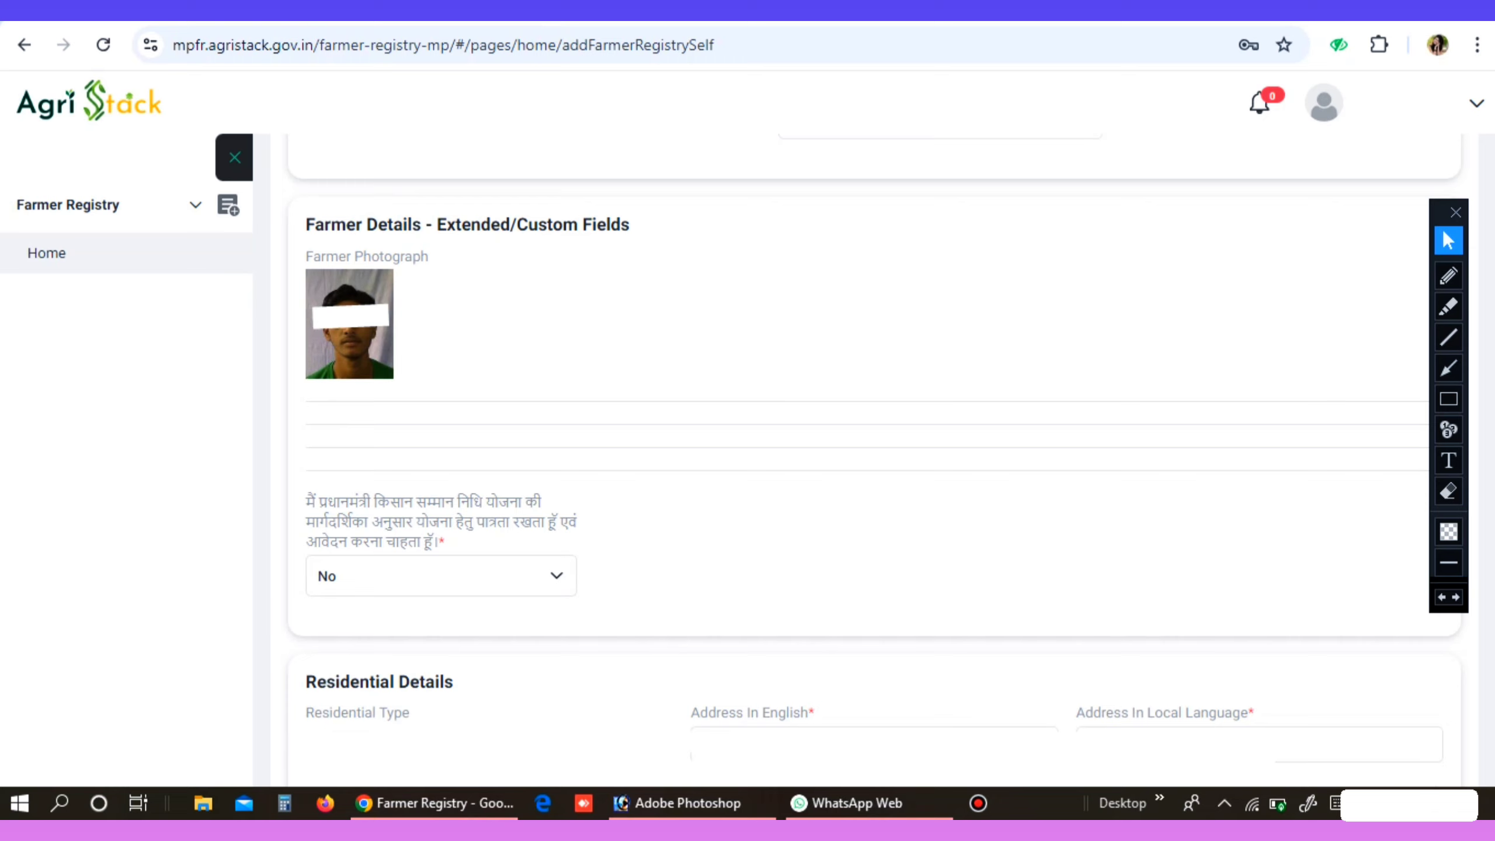
# Highlight the Residential Details heading, confirm the declaration stays 'No', and scroll down.
pyautogui.moveTo(326, 681); pyautogui.dragTo(454, 682)
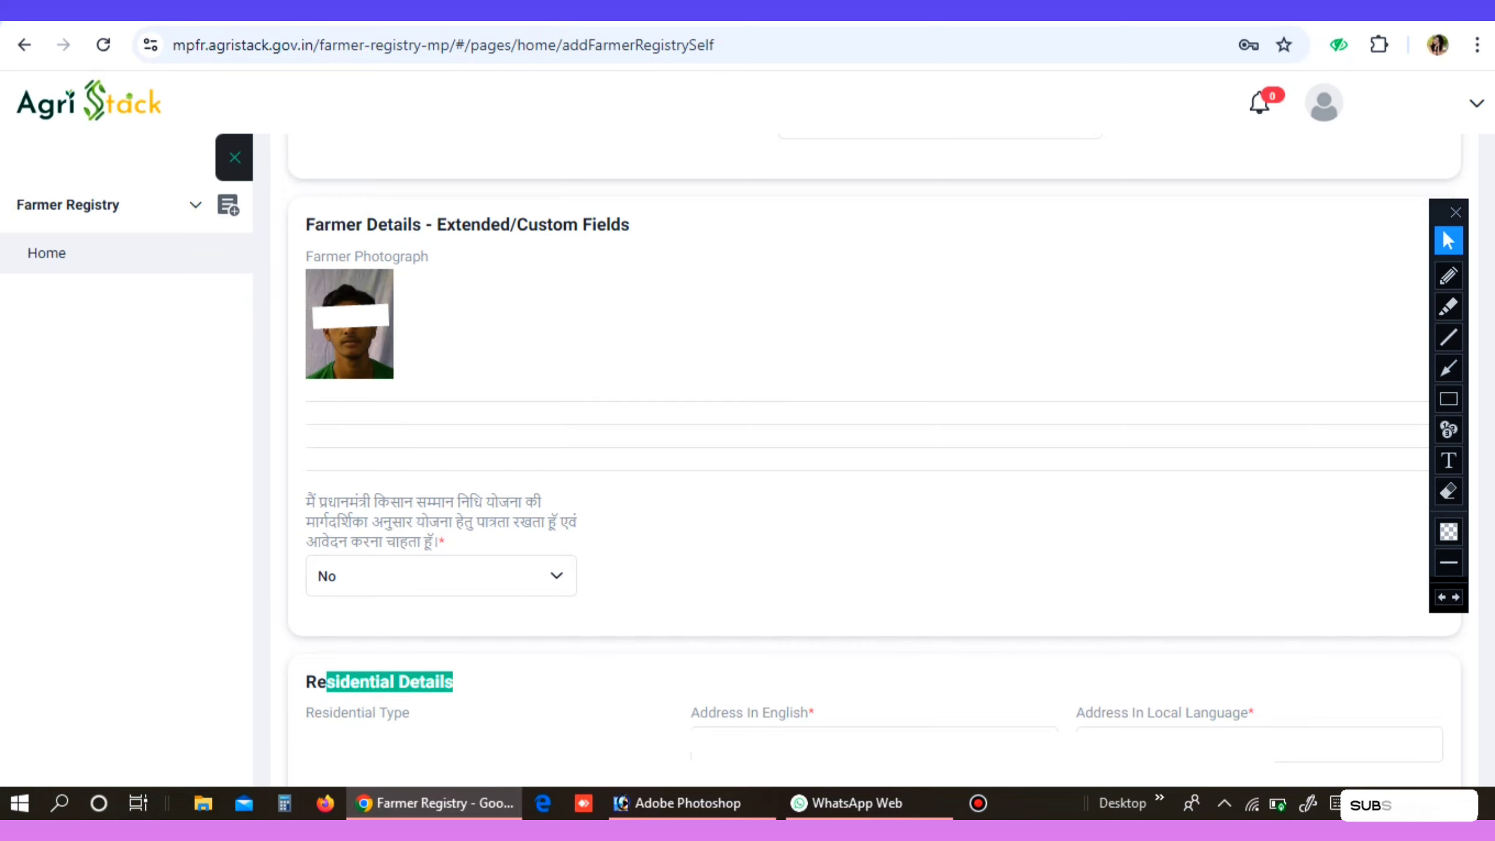
pyautogui.press('Return')
pyautogui.press('Escape')
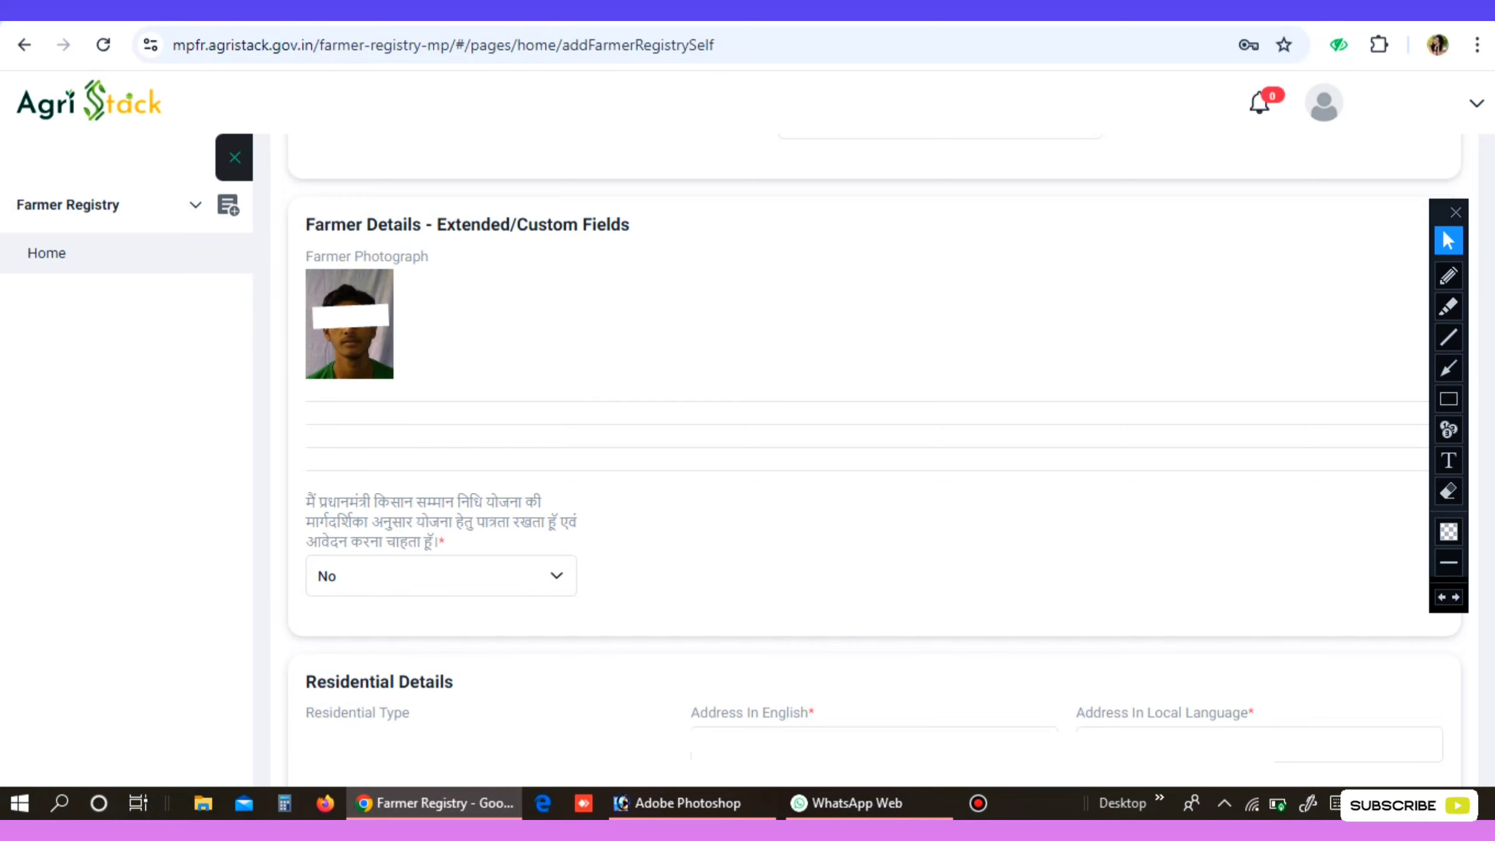
pyautogui.scroll(-7, 871, 460)
# Set the residential District to SEHORE and the Sub District/Taluka to Ashta.
pyautogui.hotkey('ctrl', '-')
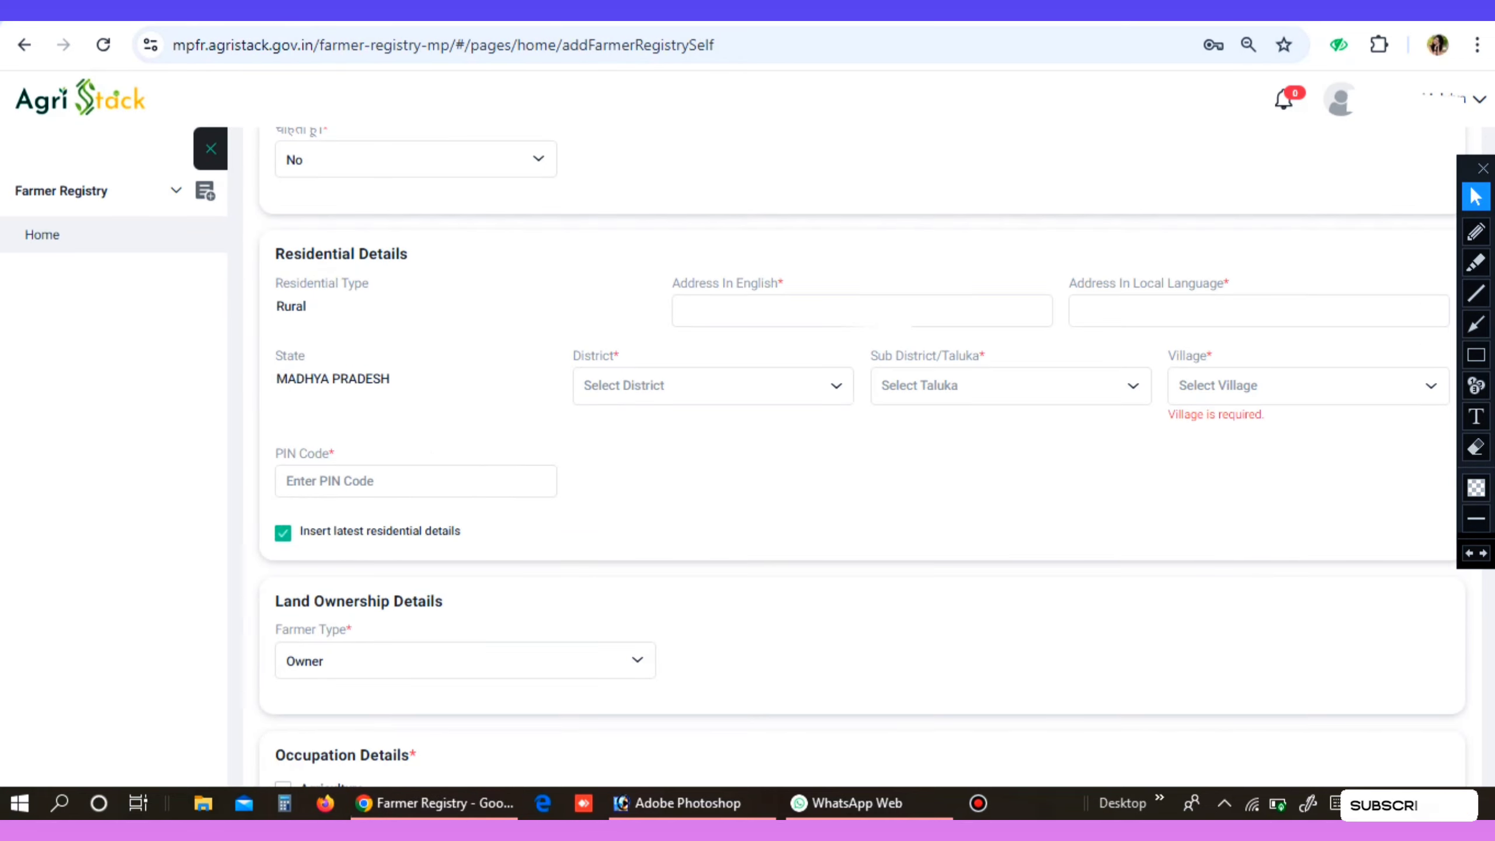
pyautogui.moveTo(285, 254); pyautogui.dragTo(408, 254)
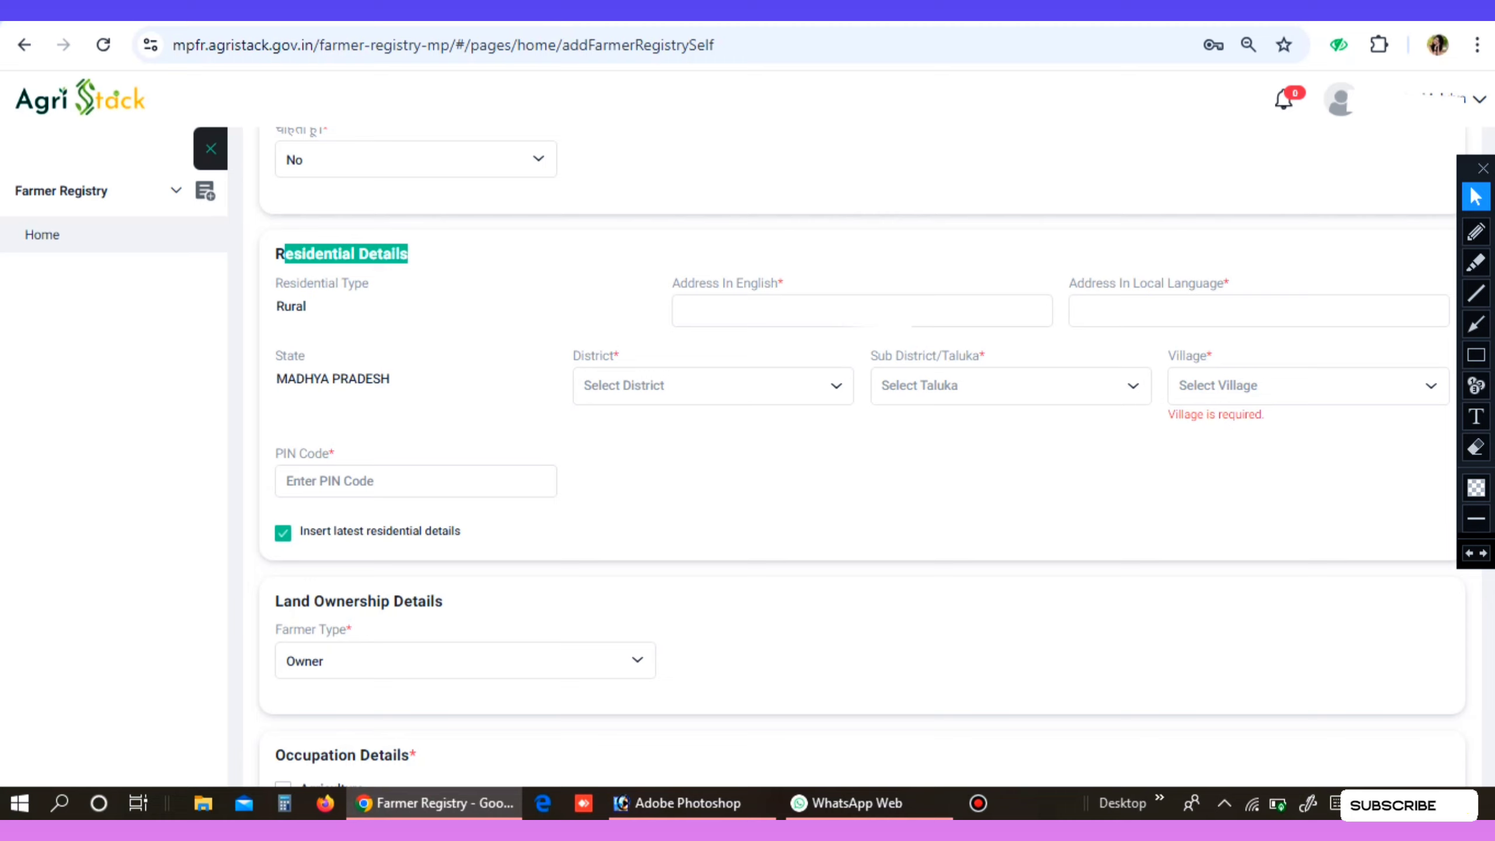
pyautogui.click(701, 385)
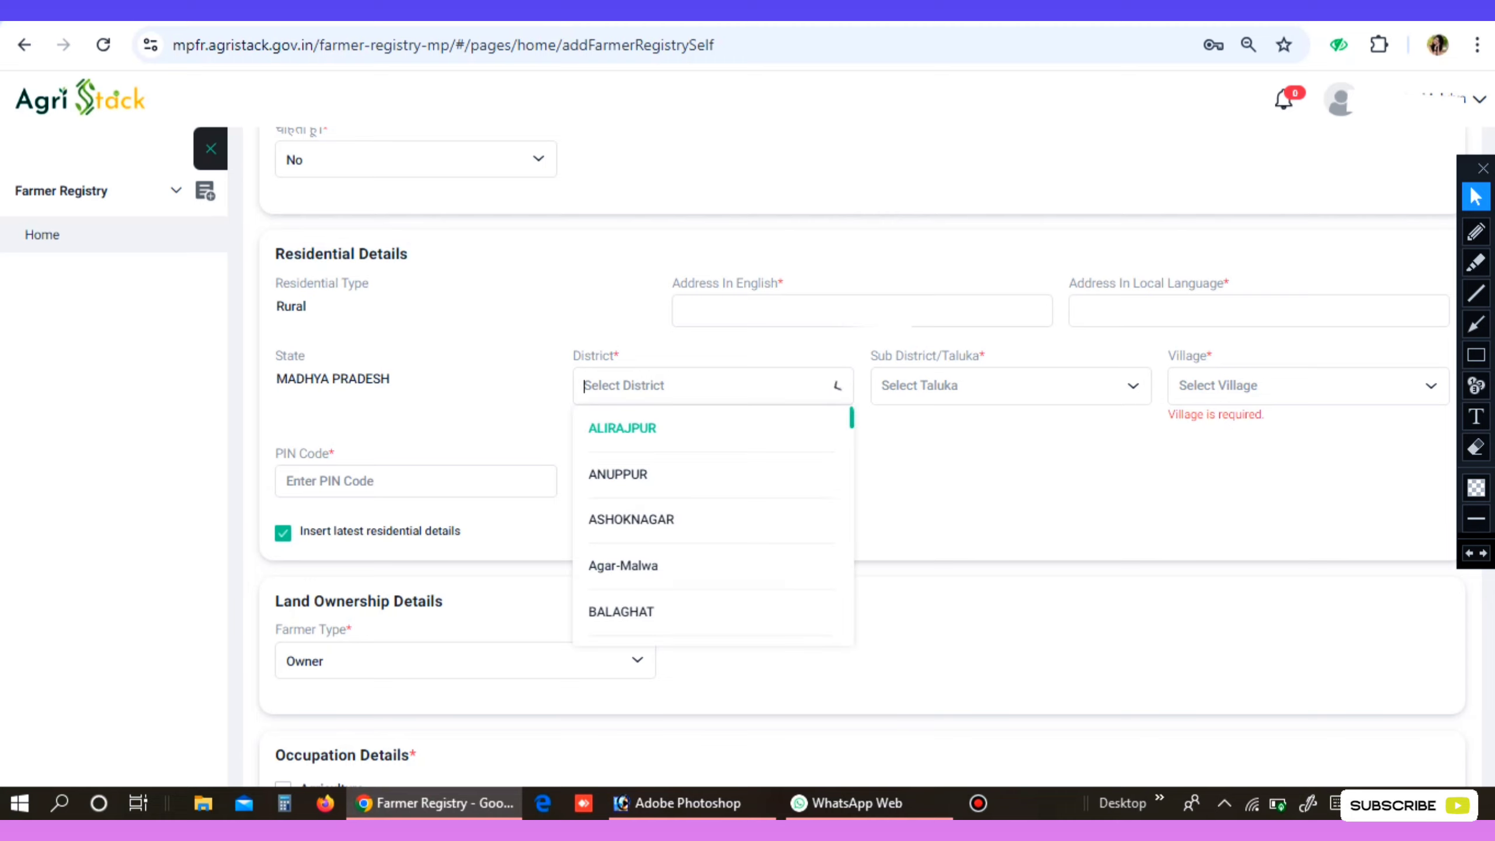
pyautogui.write('se')
pyautogui.press('Return')
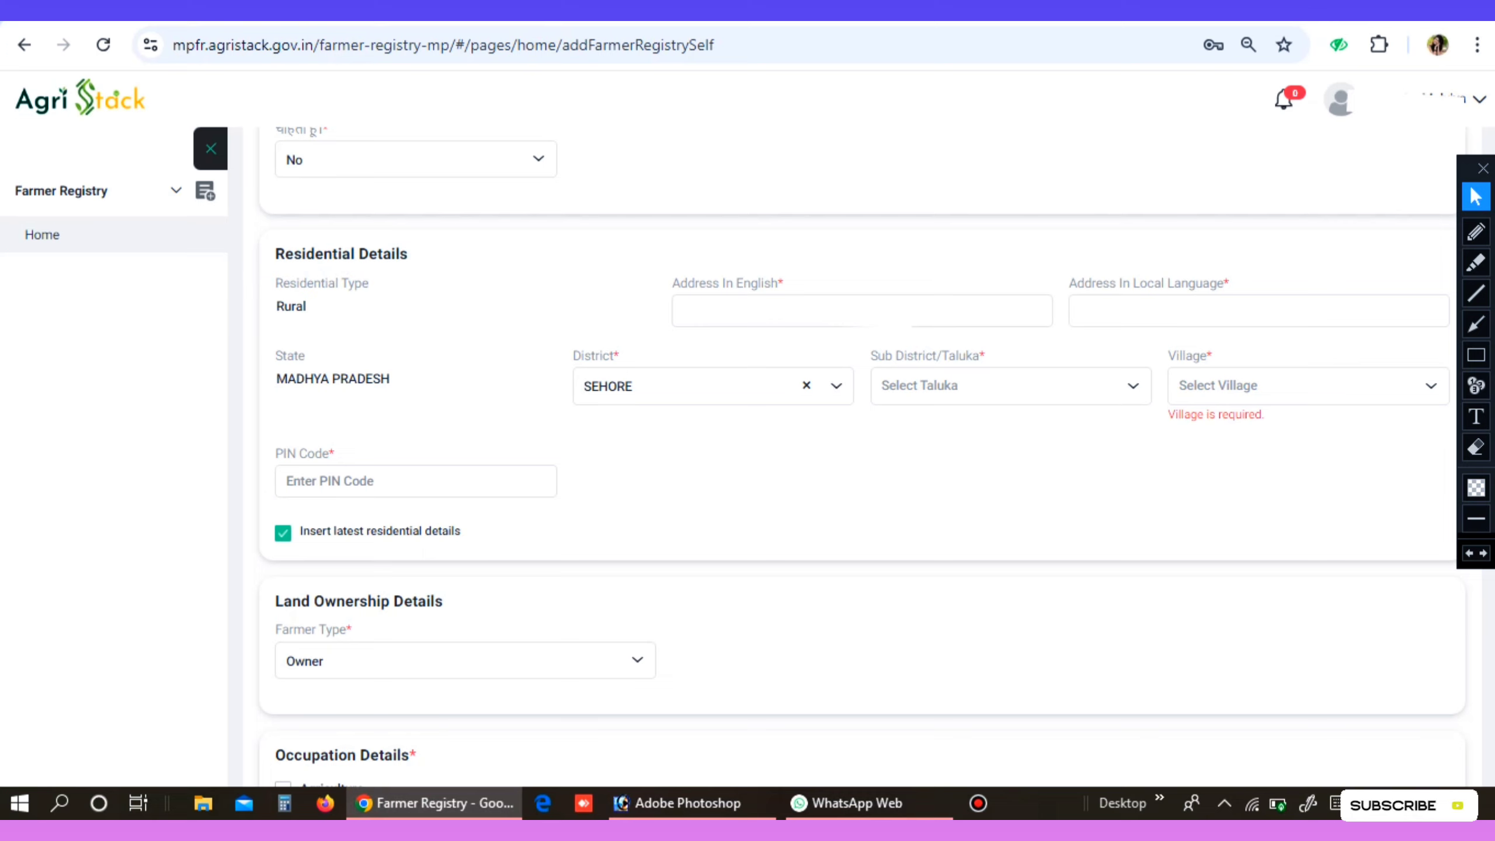
pyautogui.press('Tab')
pyautogui.press('Down')
pyautogui.press('Up')
pyautogui.press('Return')
# Leave the village at Amipur, enter PIN Code 466116, and open the farmer type choices.
pyautogui.press('Tab')
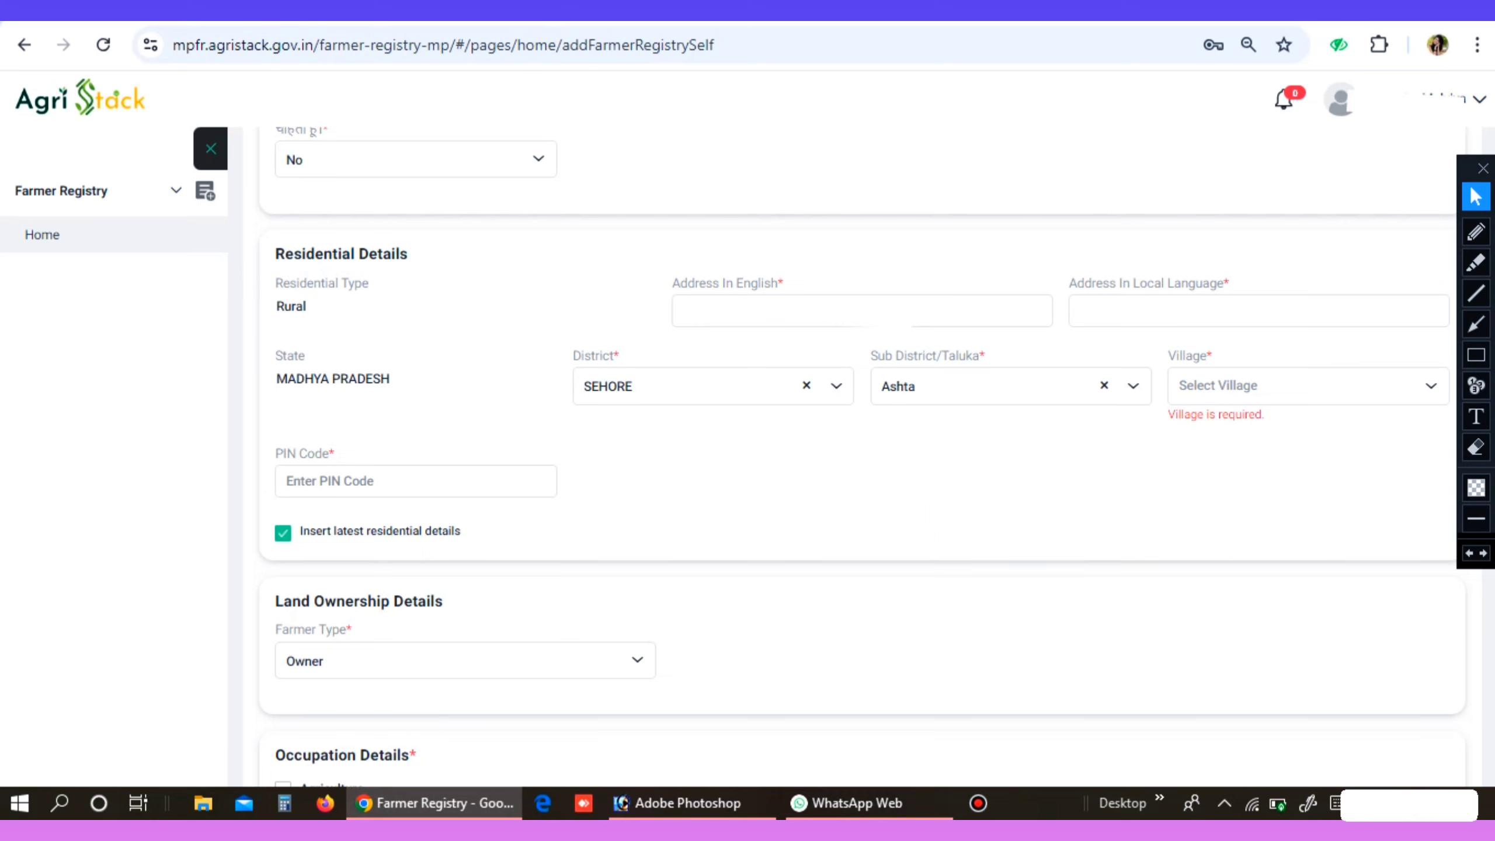
pyautogui.press('Down')
pyautogui.press('Down')
pyautogui.press('Down')
pyautogui.press('Down')
pyautogui.press('Down')
pyautogui.press('Up')
pyautogui.press('Up')
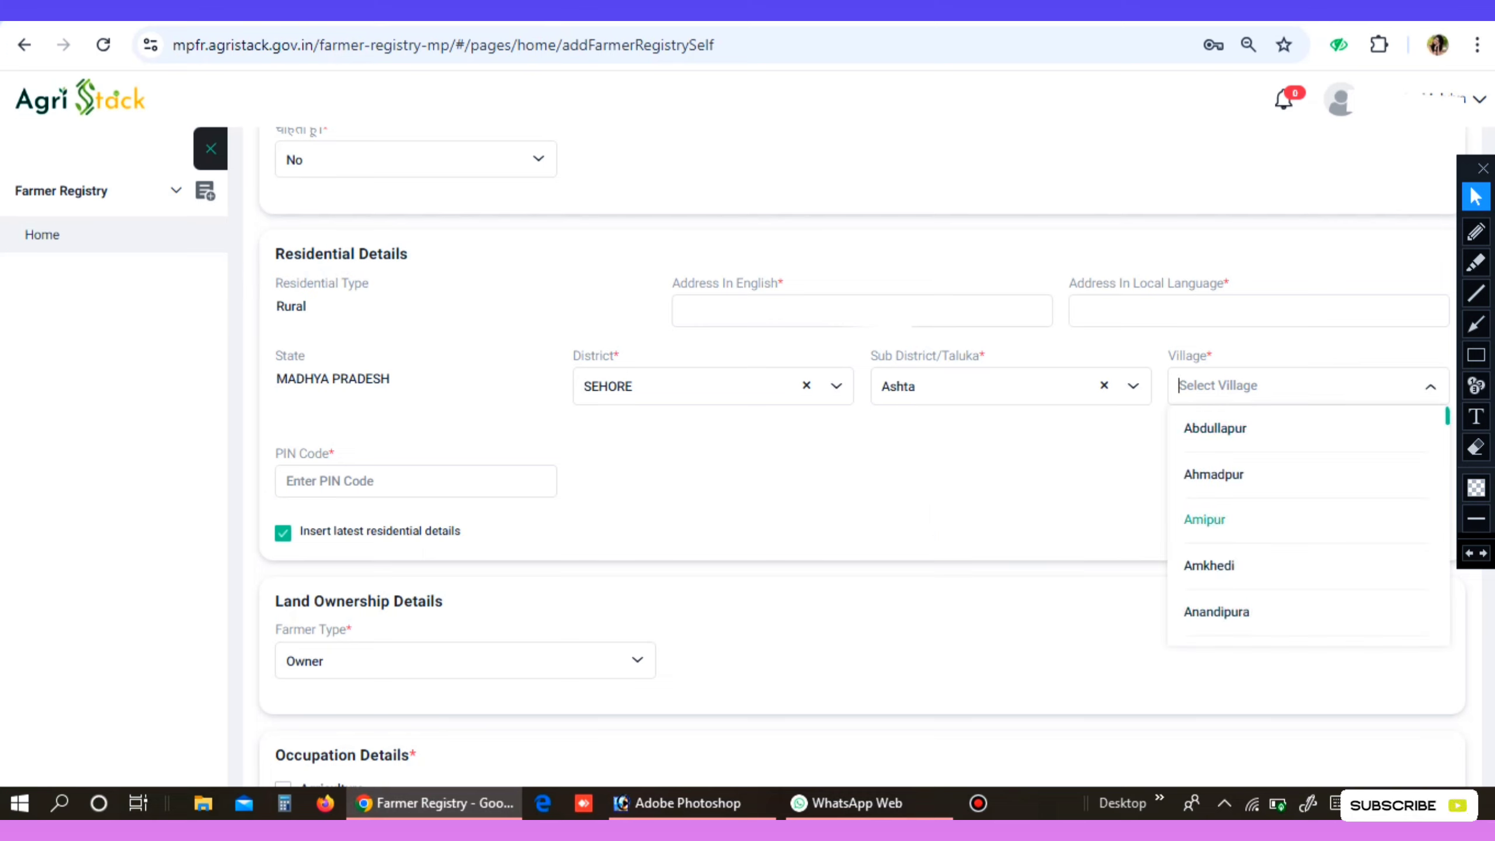
pyautogui.press('Tab')
pyautogui.write('466116')
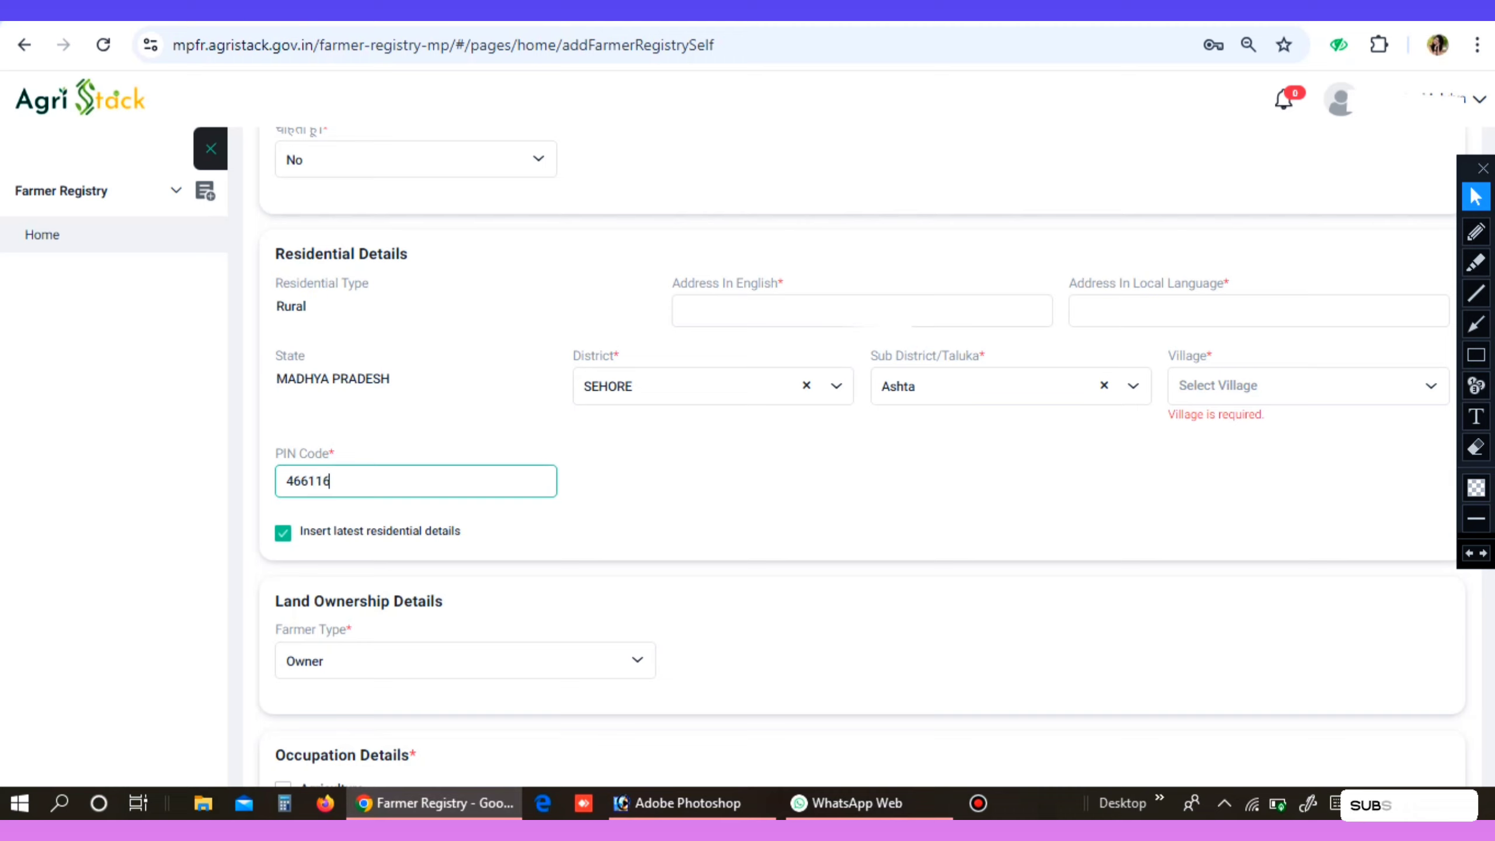
pyautogui.press('Tab')
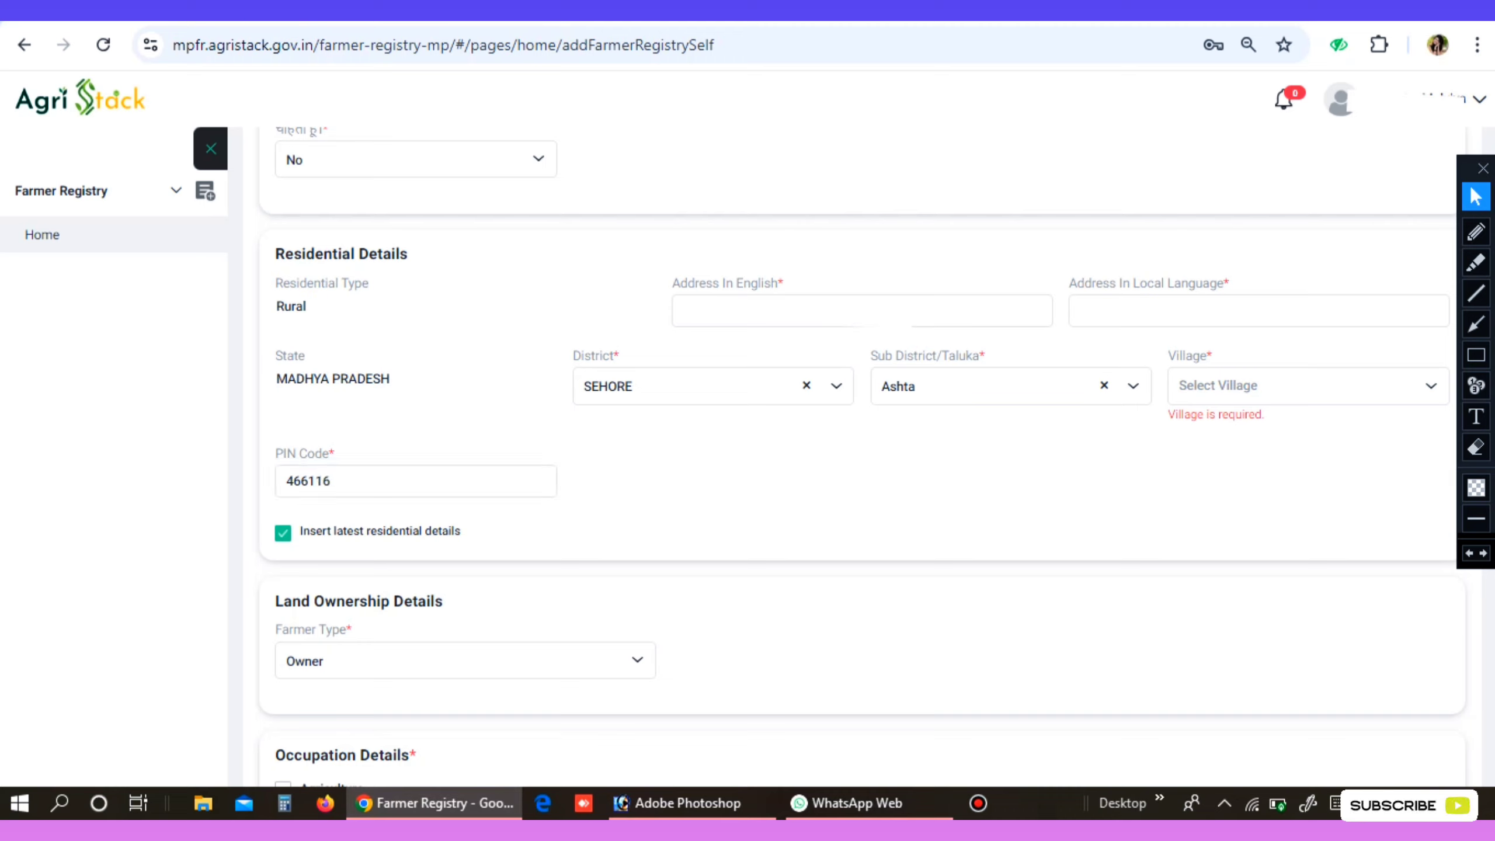
pyautogui.moveTo(314, 601); pyautogui.dragTo(443, 601)
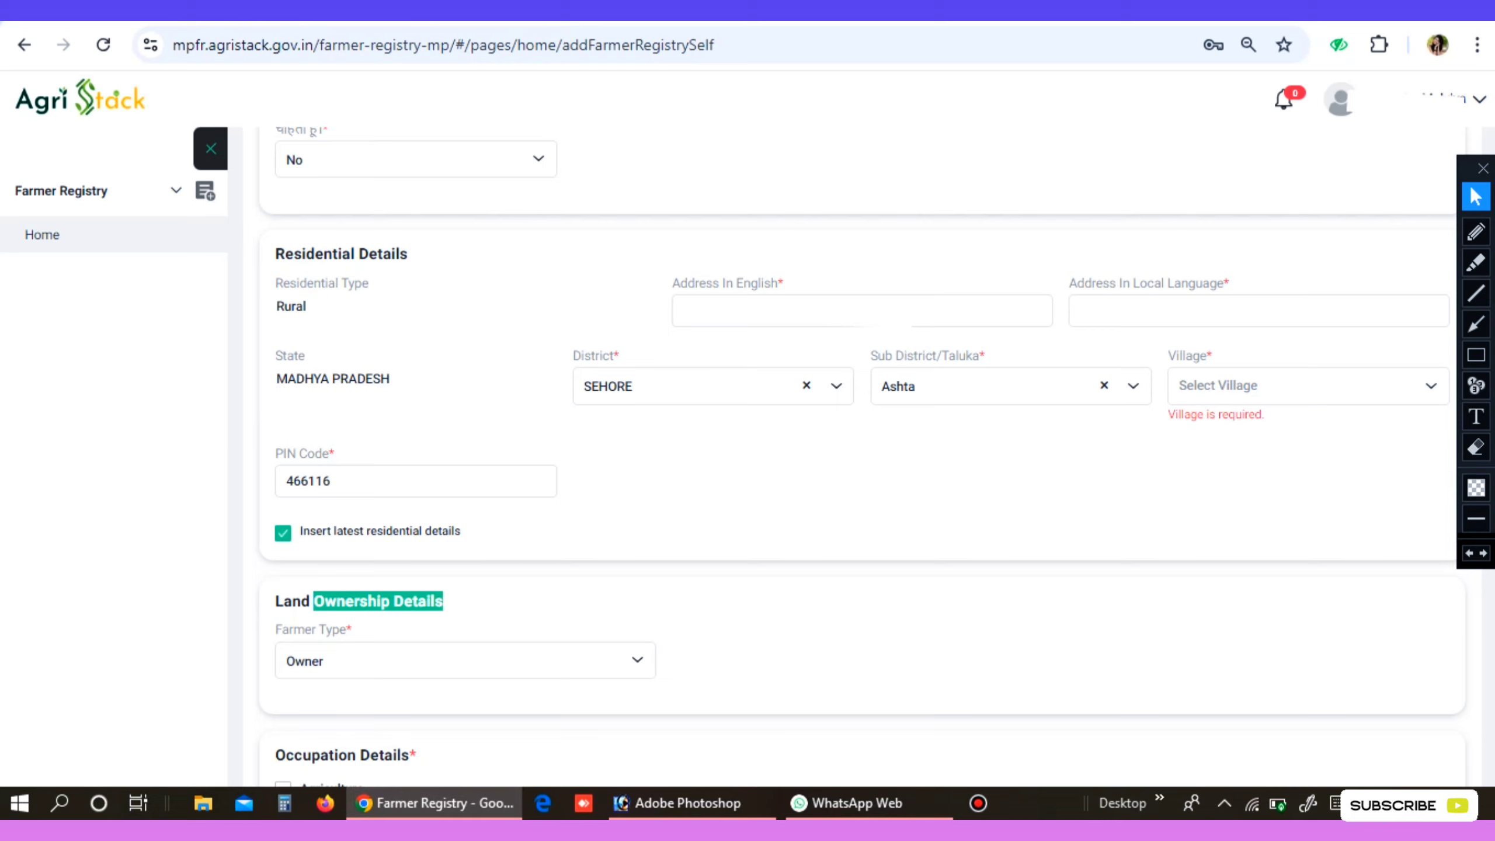
pyautogui.click(465, 660)
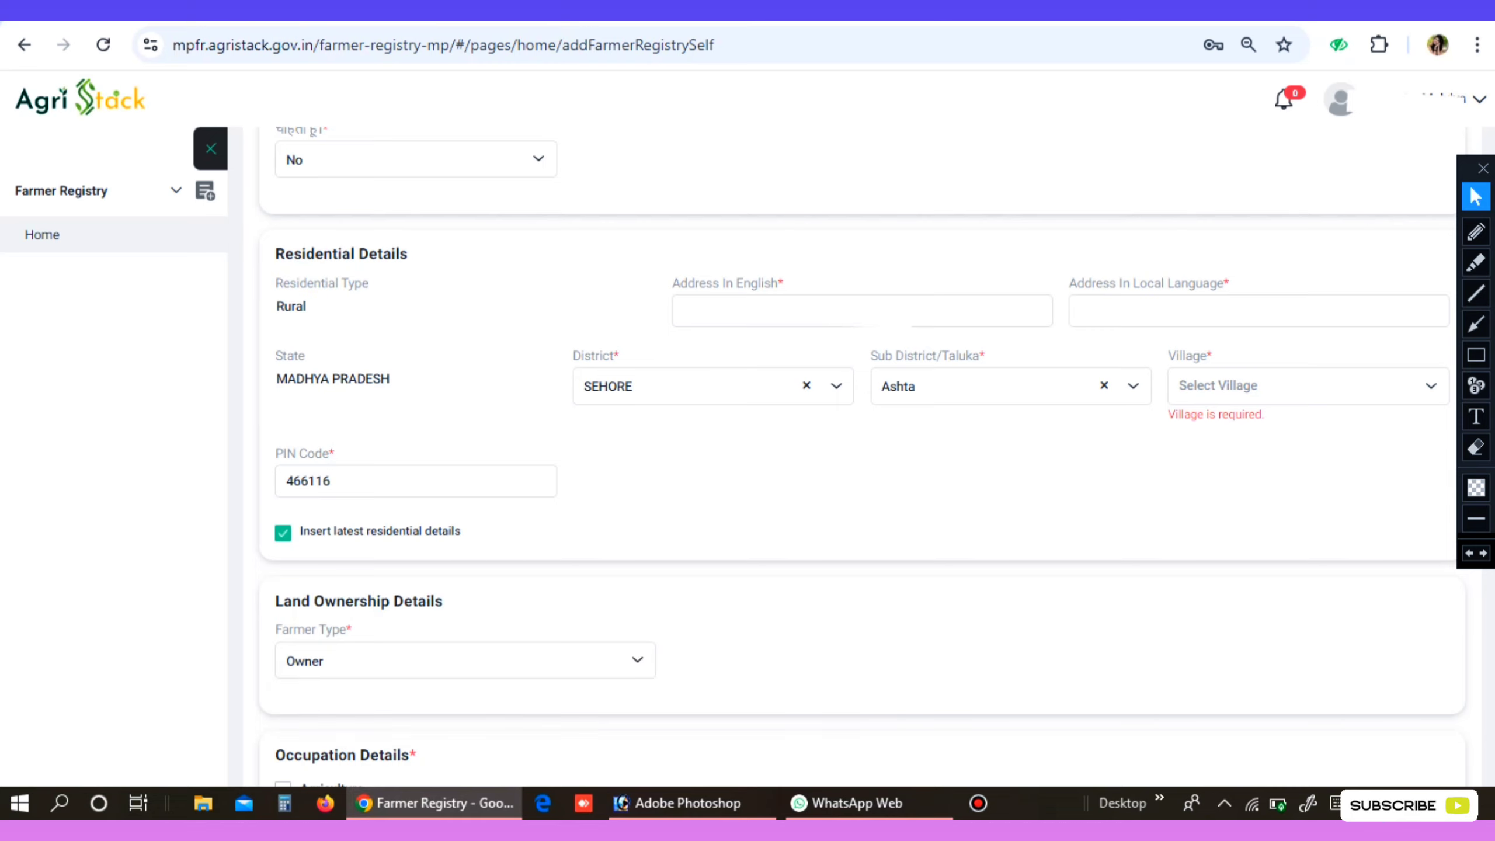
pyautogui.scroll(-8, 859, 460)
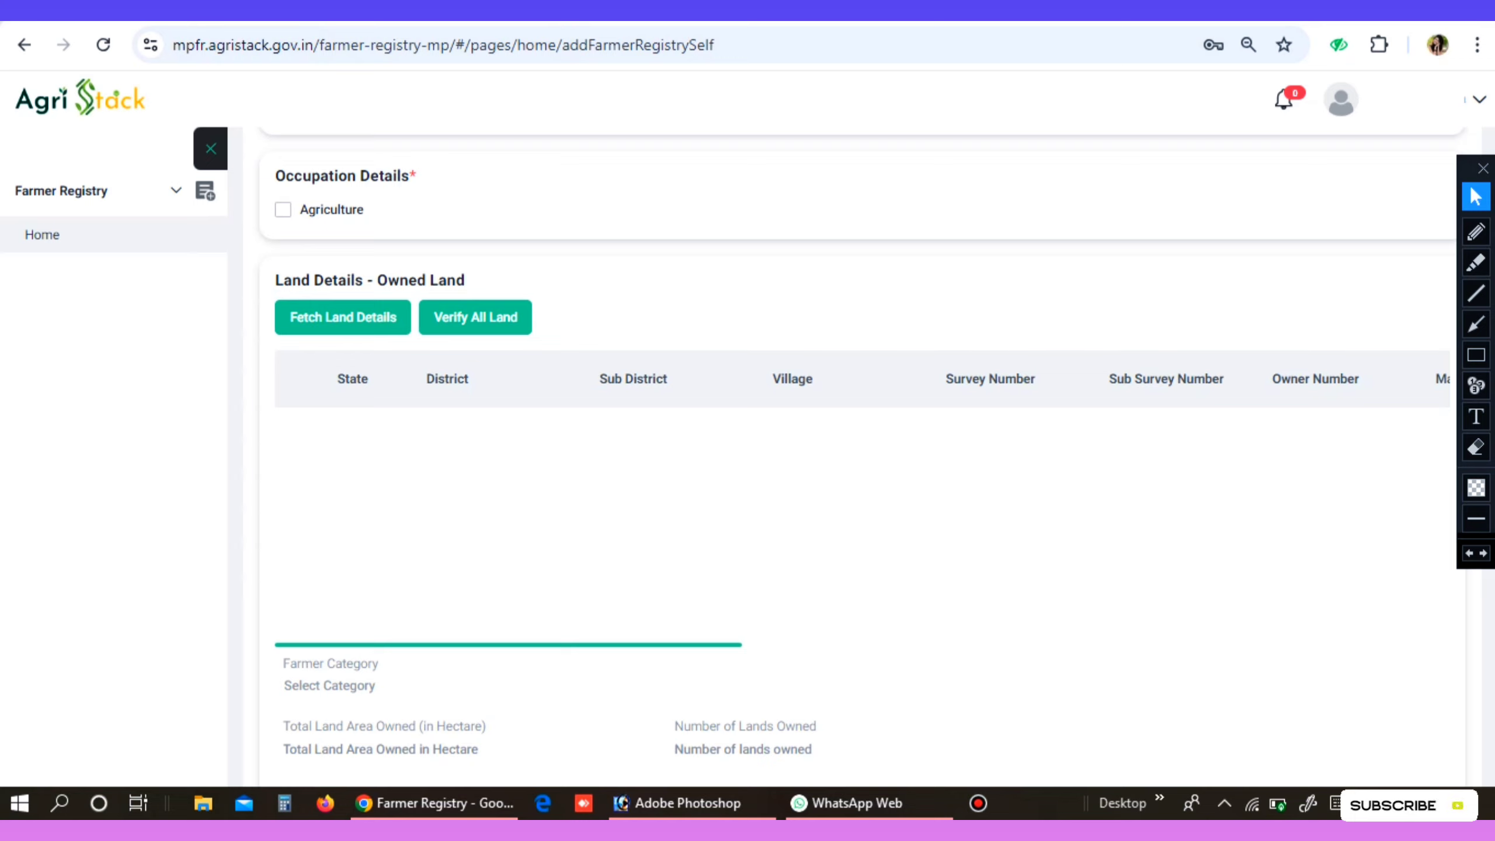
pyautogui.moveTo(287, 176); pyautogui.dragTo(409, 176)
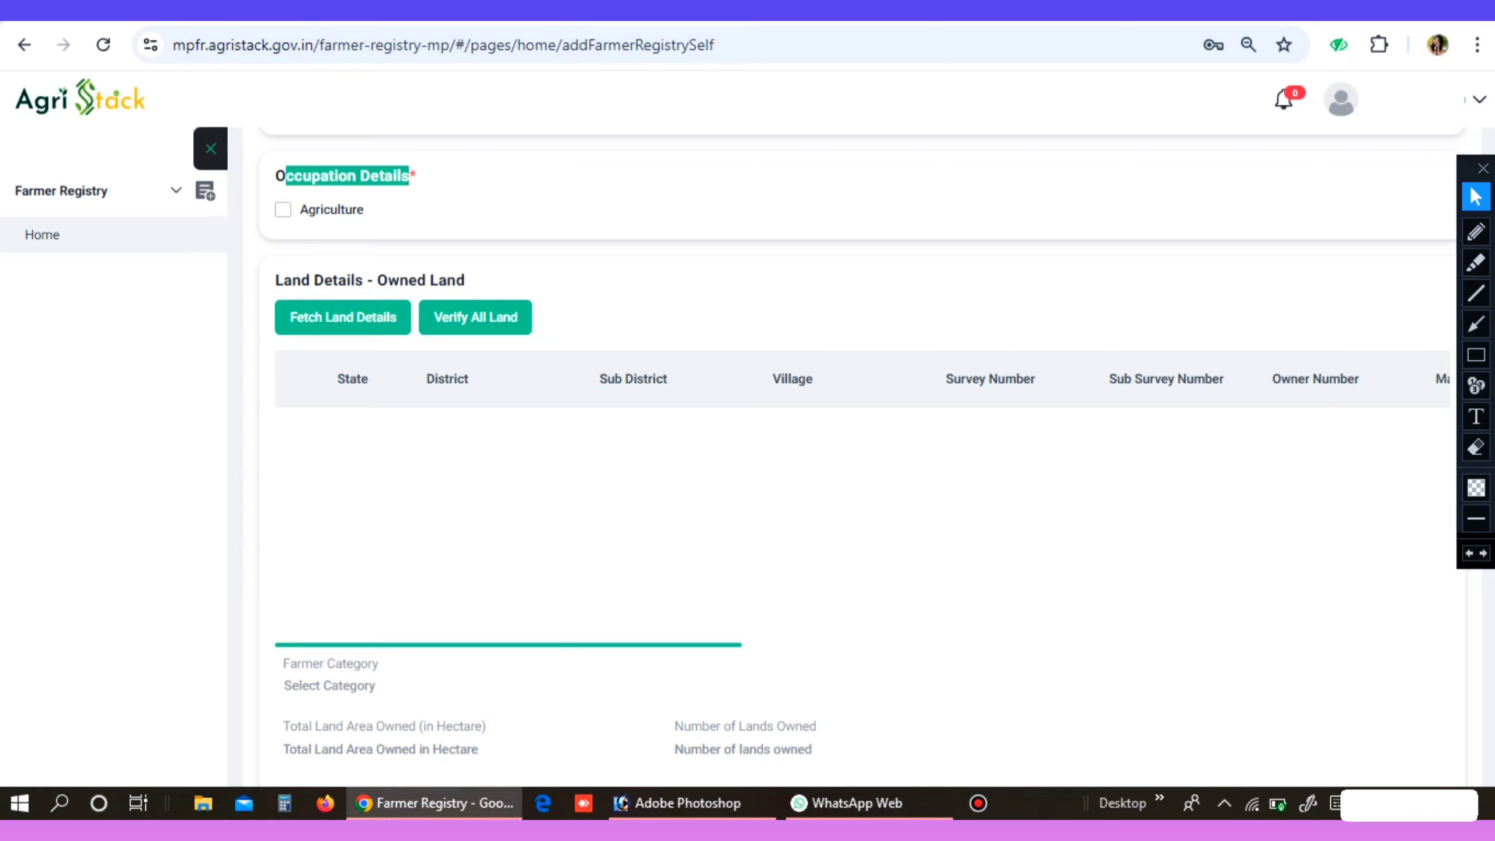
pyautogui.click(283, 210)
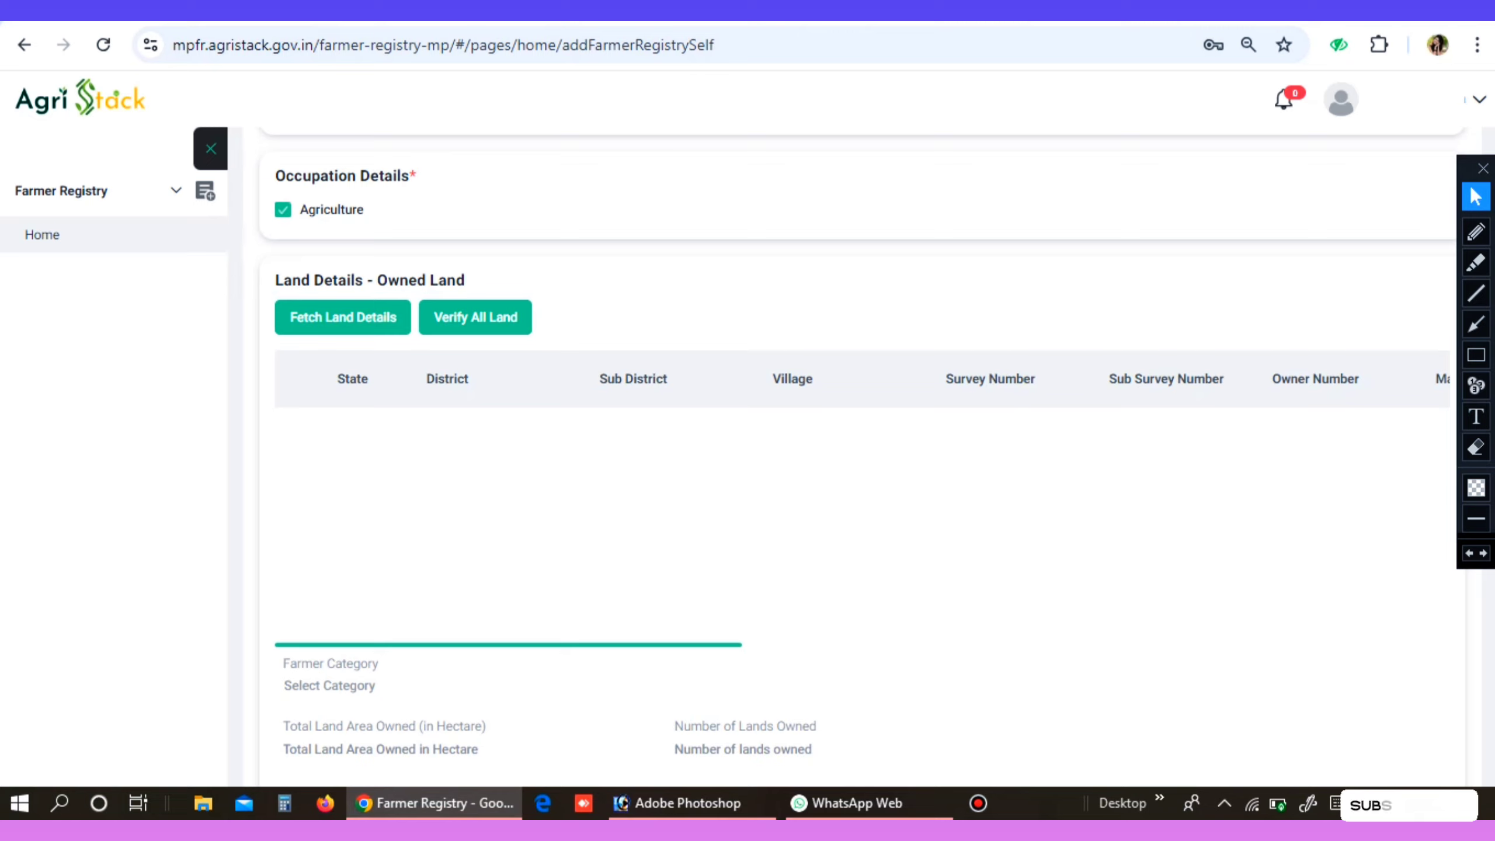
pyautogui.click(282, 210)
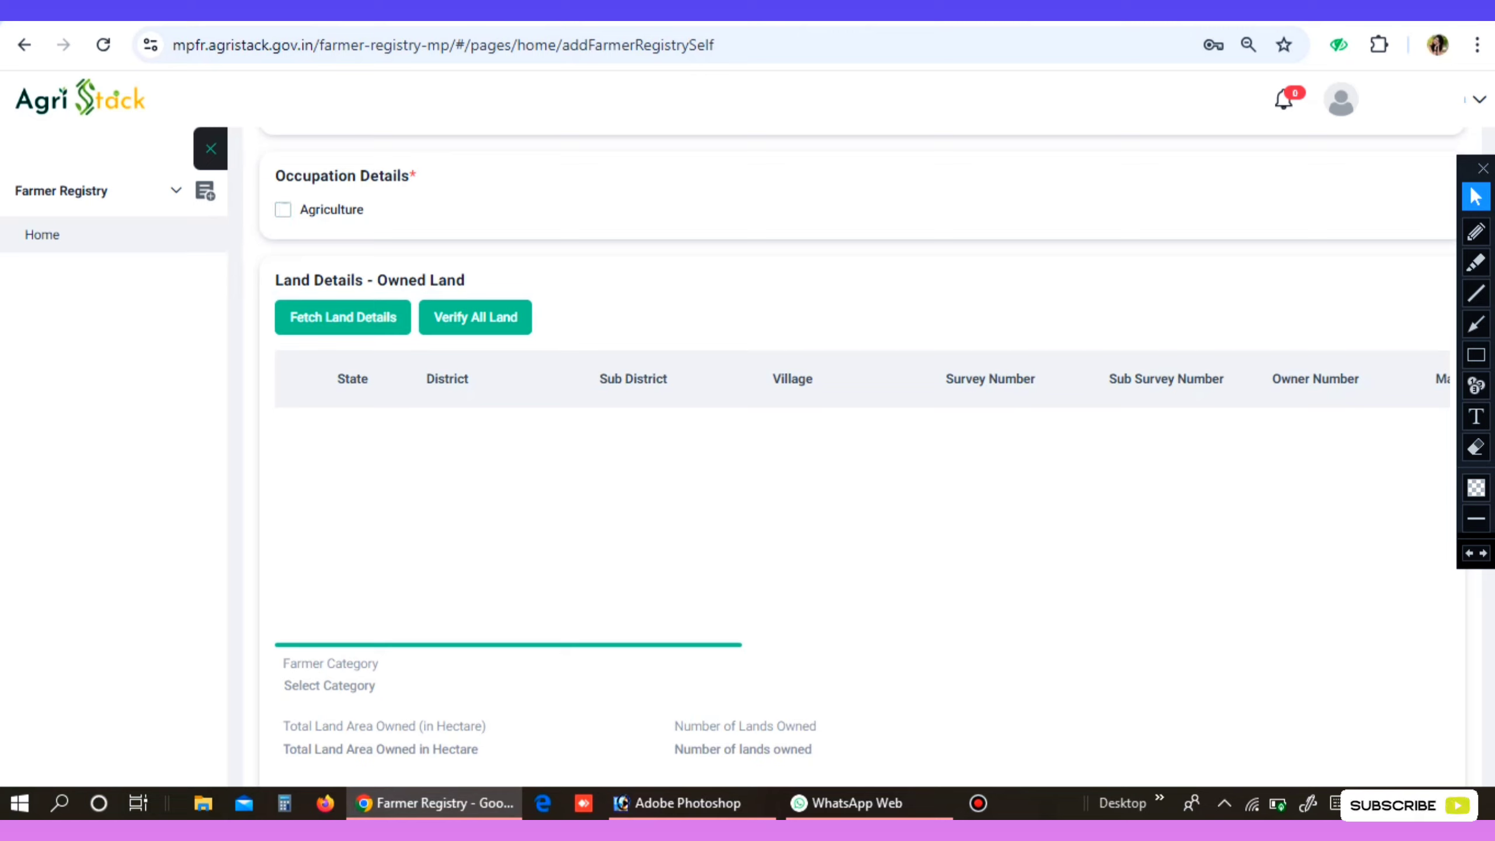
pyautogui.click(283, 209)
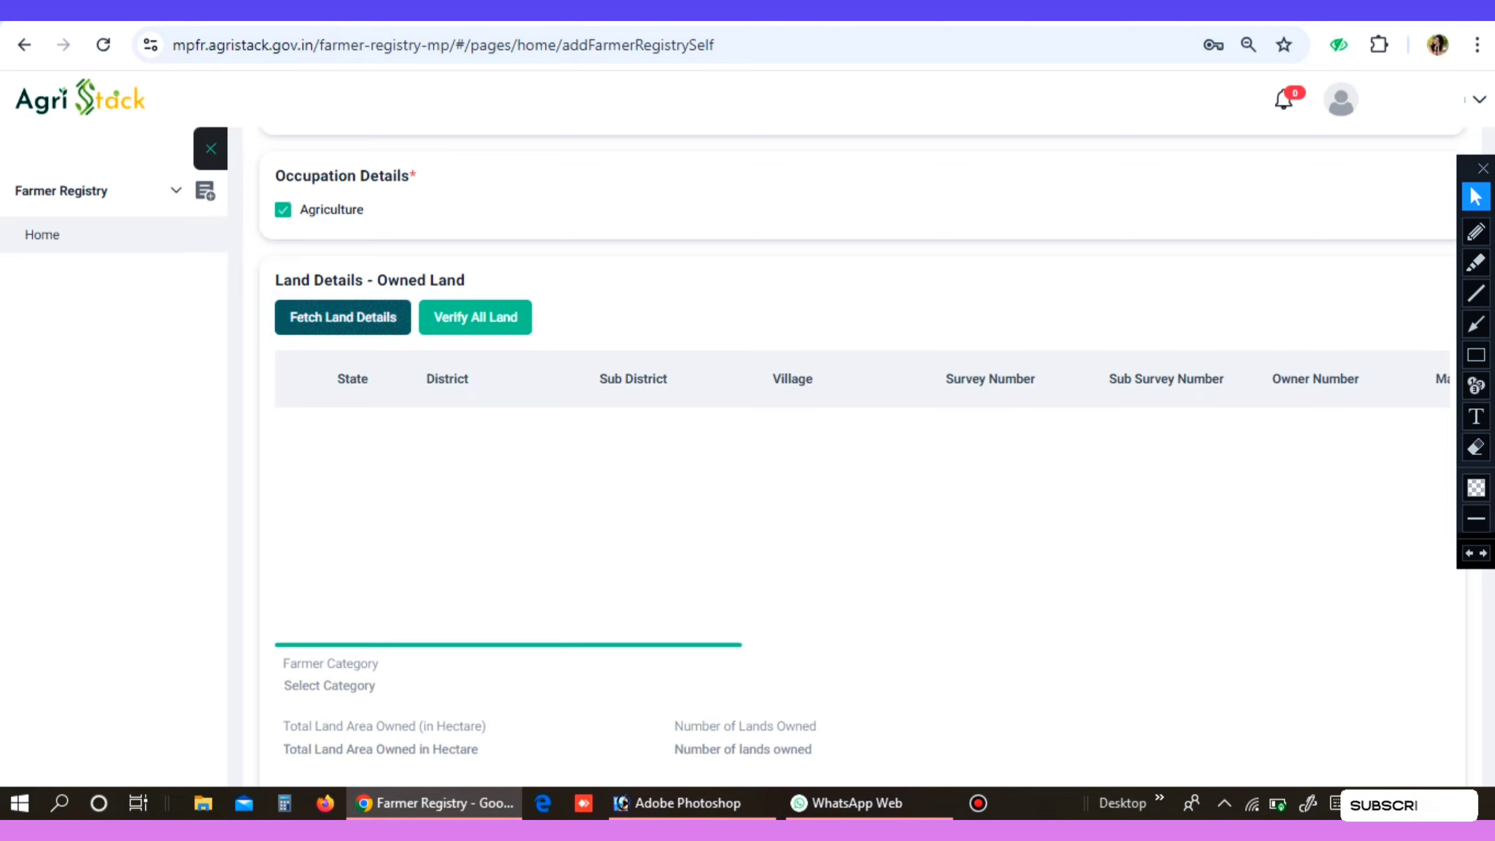
pyautogui.moveTo(276, 281); pyautogui.dragTo(465, 280)
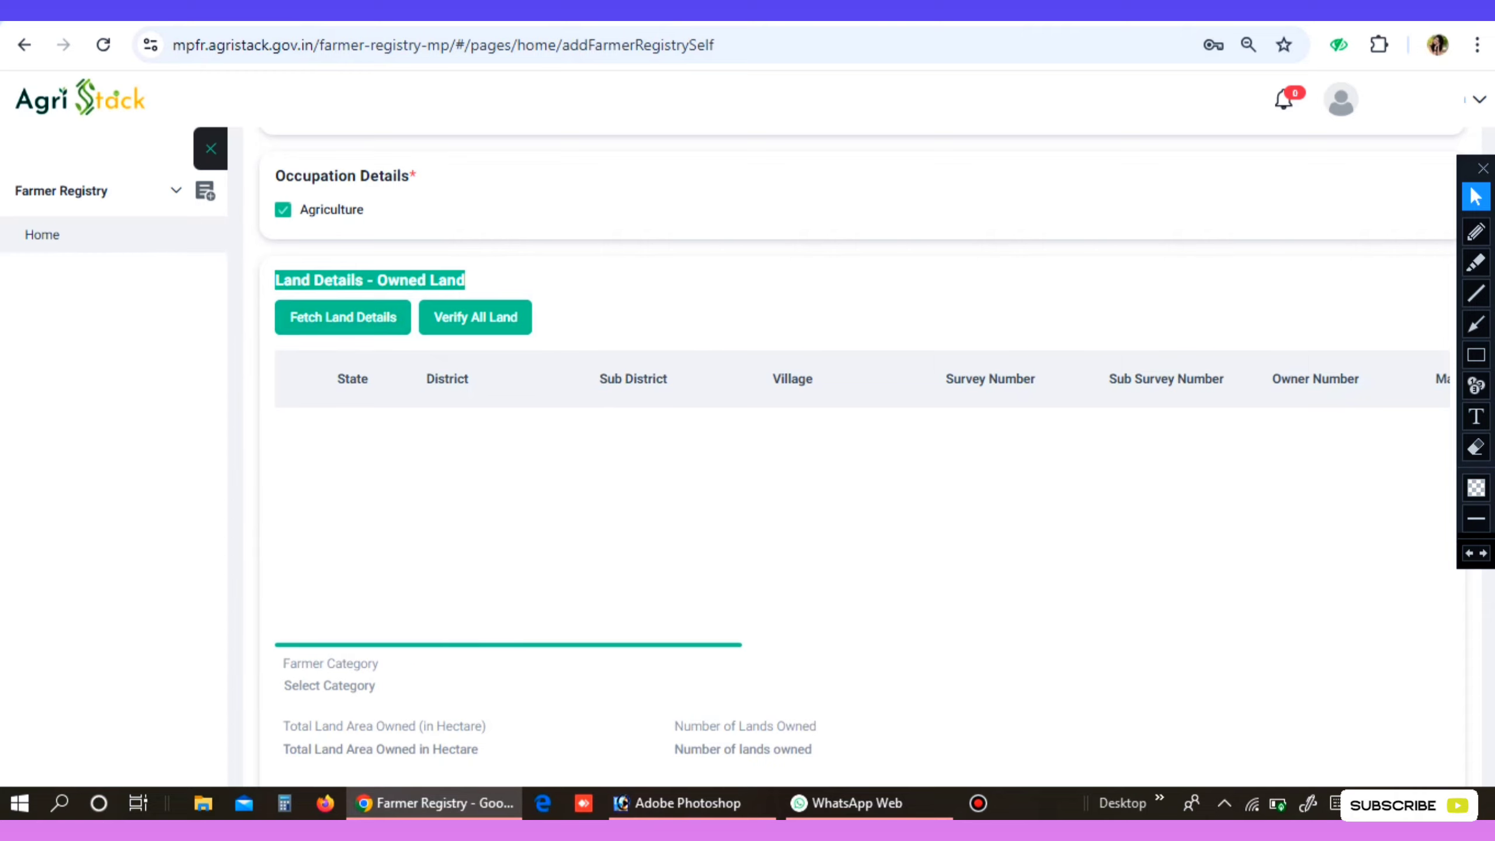
pyautogui.click(465, 280)
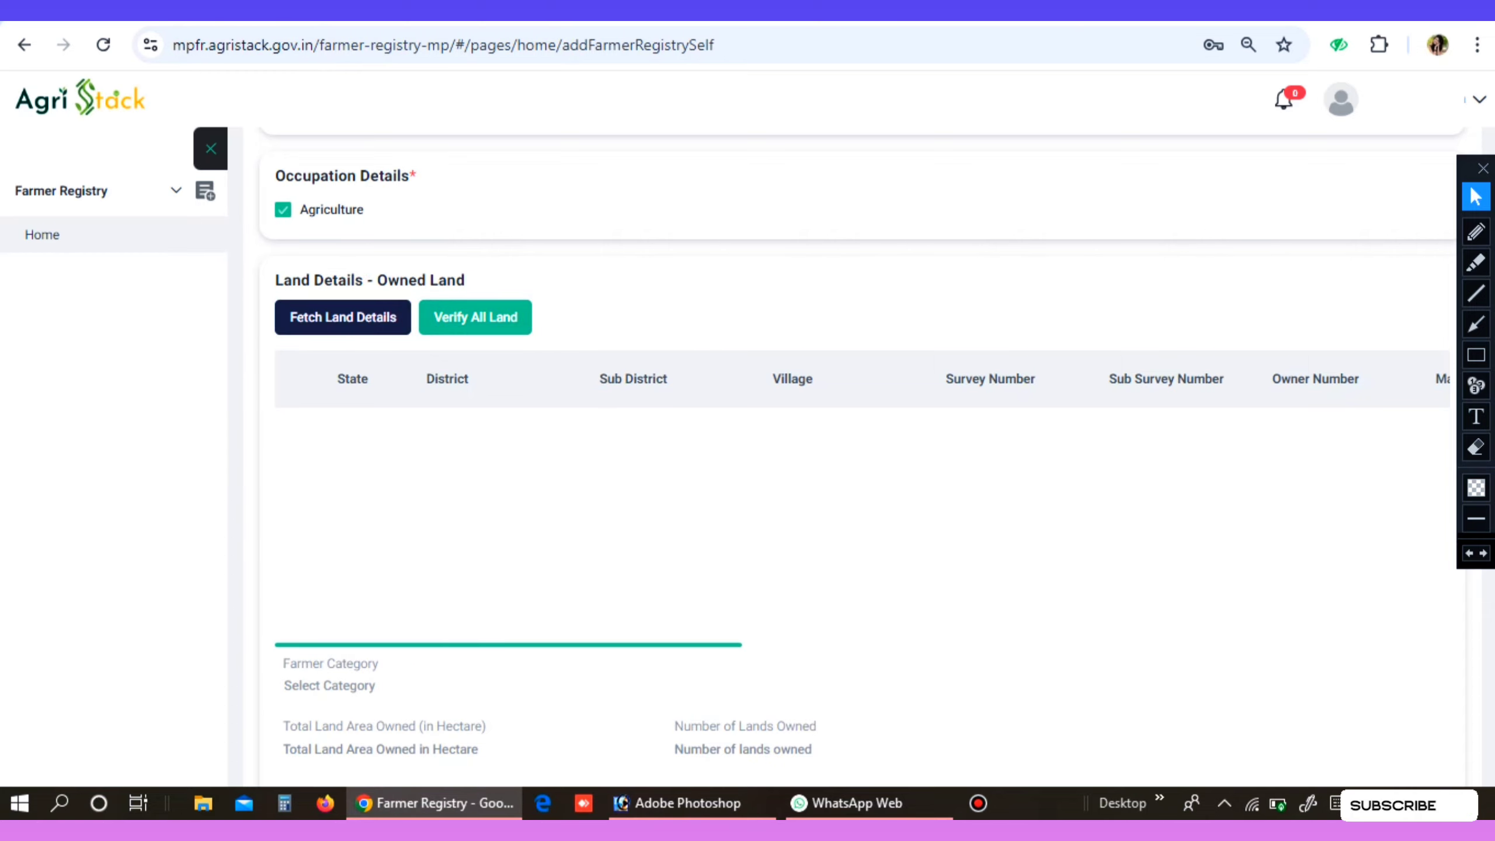
# Start Fetch Land Details and choose SEHORE as the land district.
pyautogui.click(343, 317)
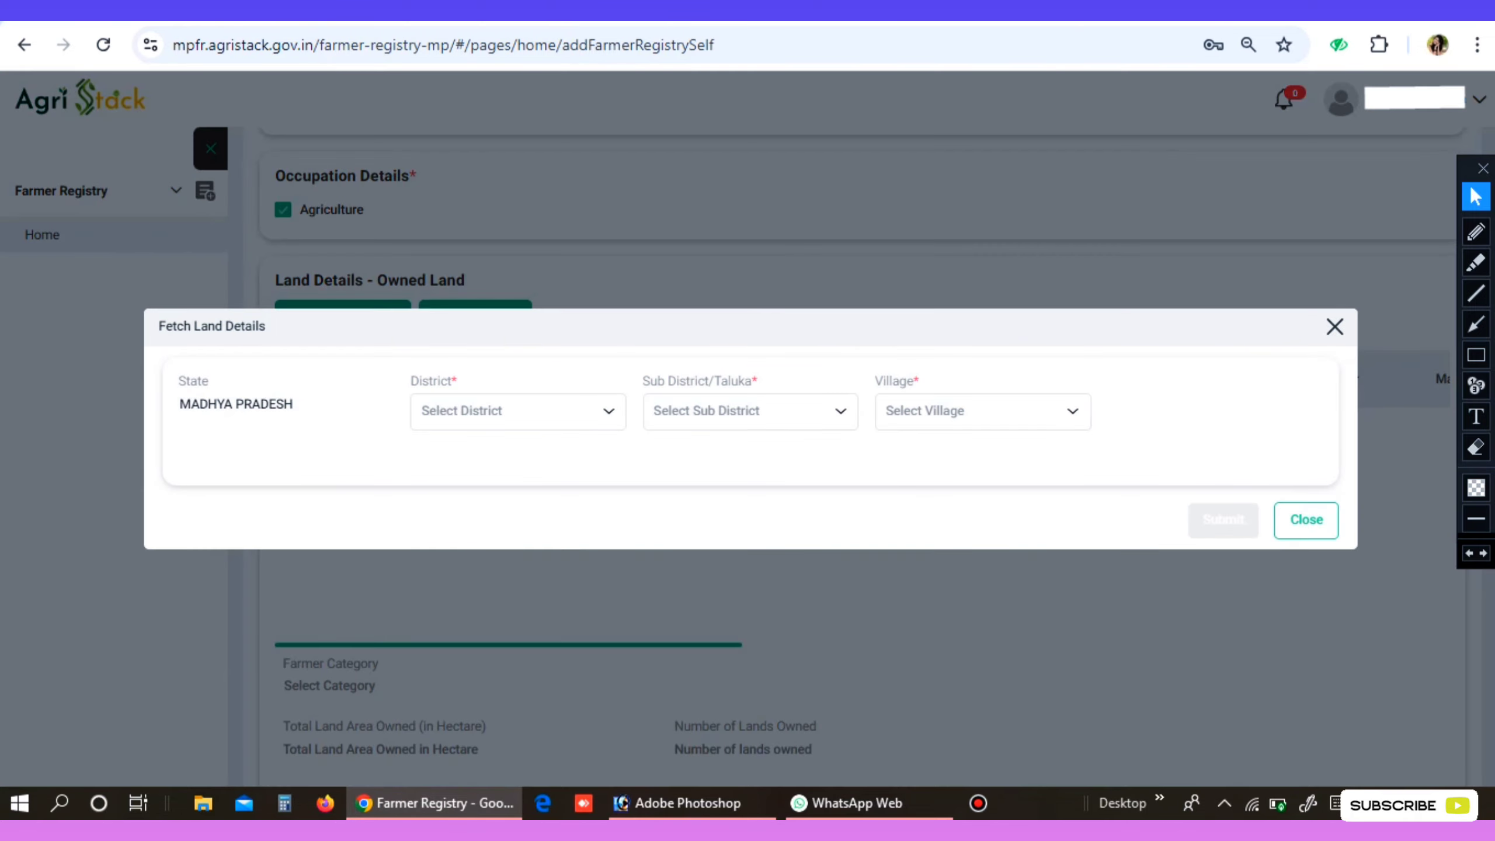
pyautogui.click(507, 410)
pyautogui.write('se')
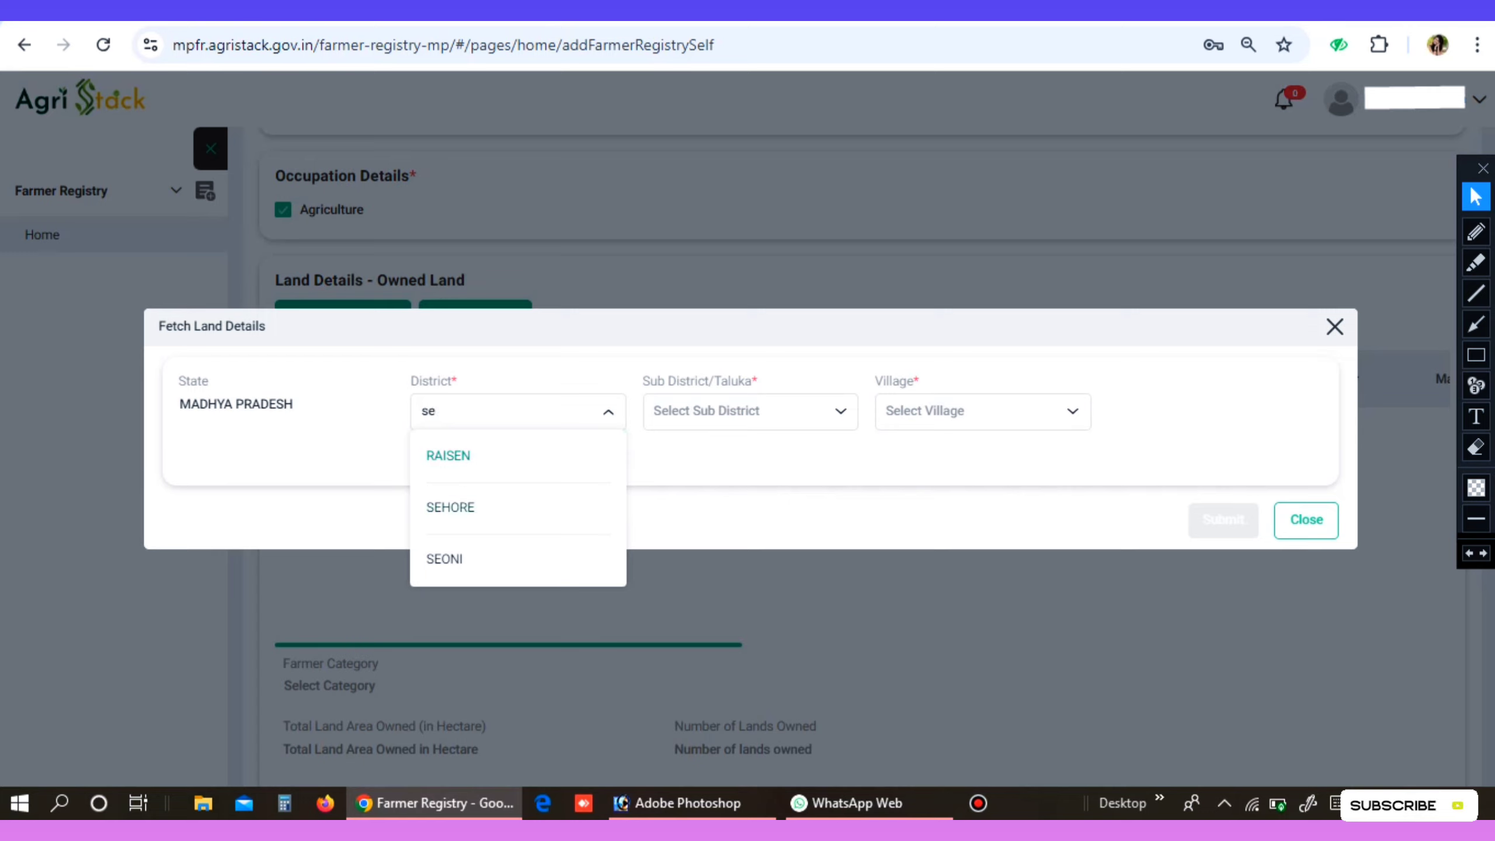
pyautogui.press('Down')
pyautogui.press('Return')
pyautogui.press('Return')
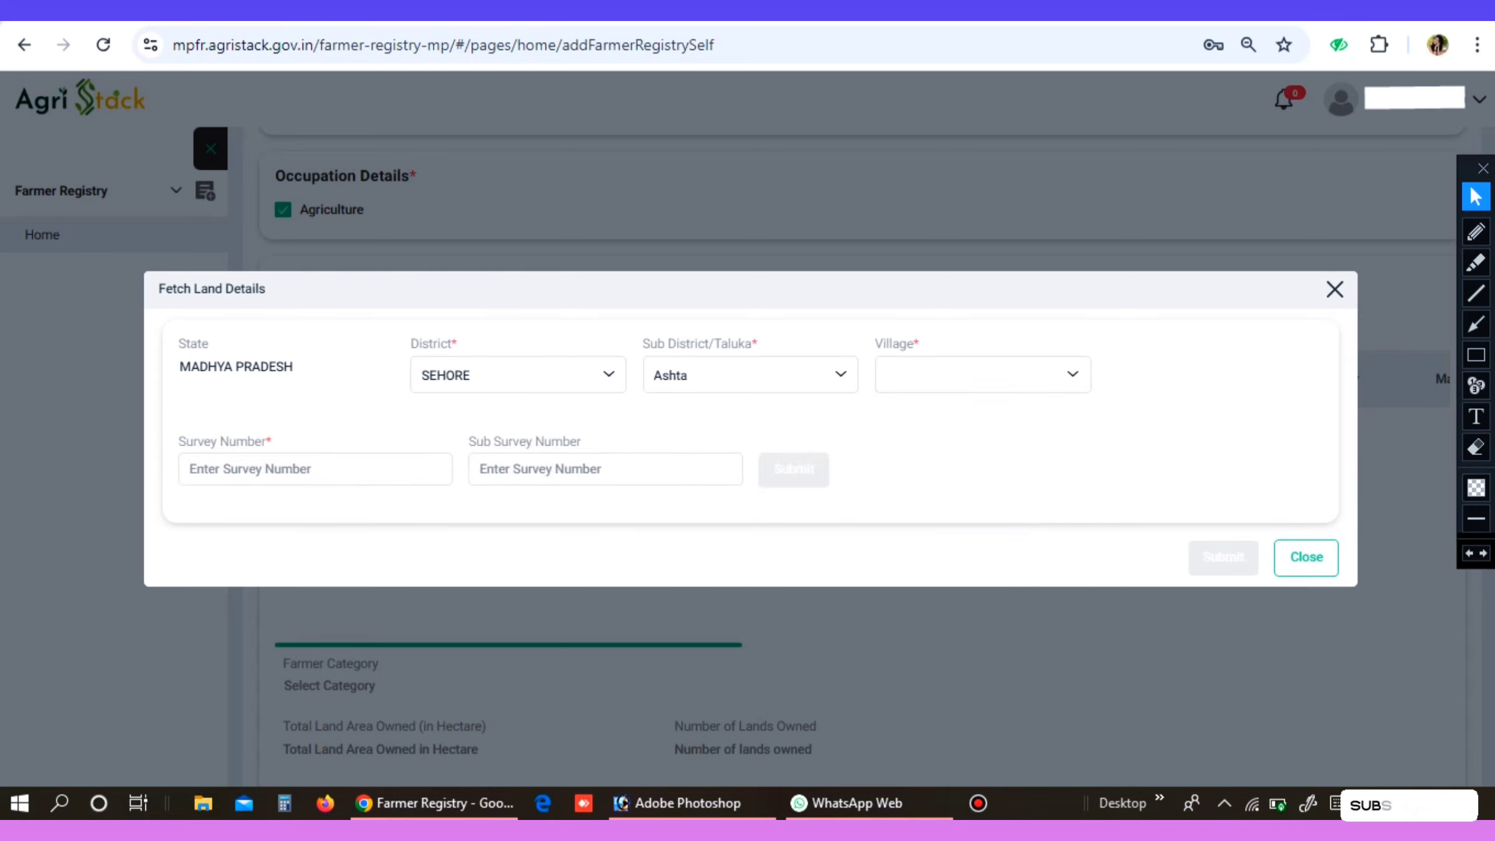
# Highlight the Survey and Sub Survey Number labels and box the owner list in red.
pyautogui.moveTo(203, 442); pyautogui.dragTo(266, 442)
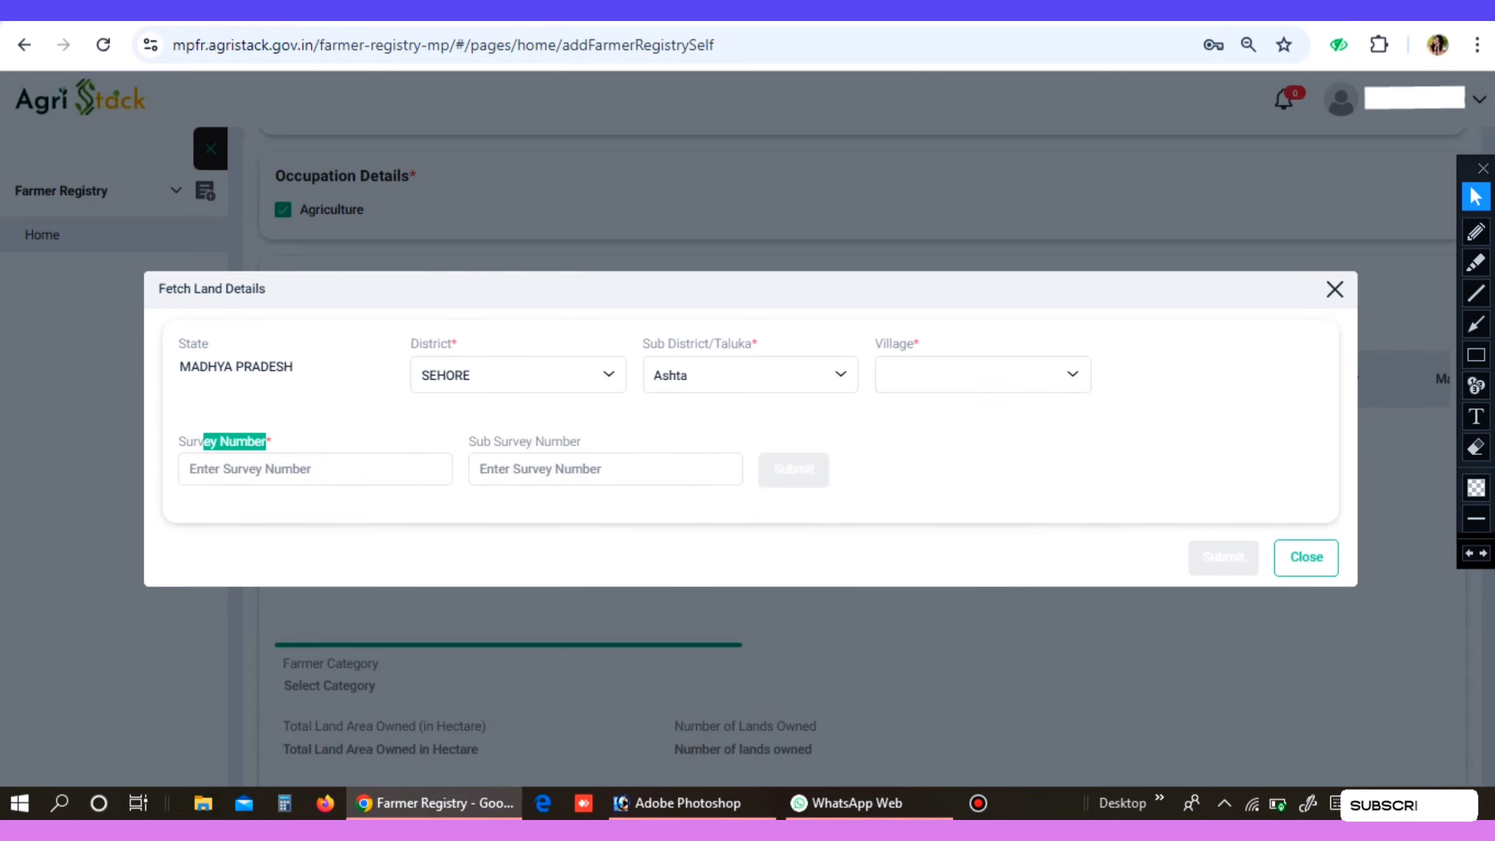
pyautogui.moveTo(501, 442); pyautogui.dragTo(551, 442)
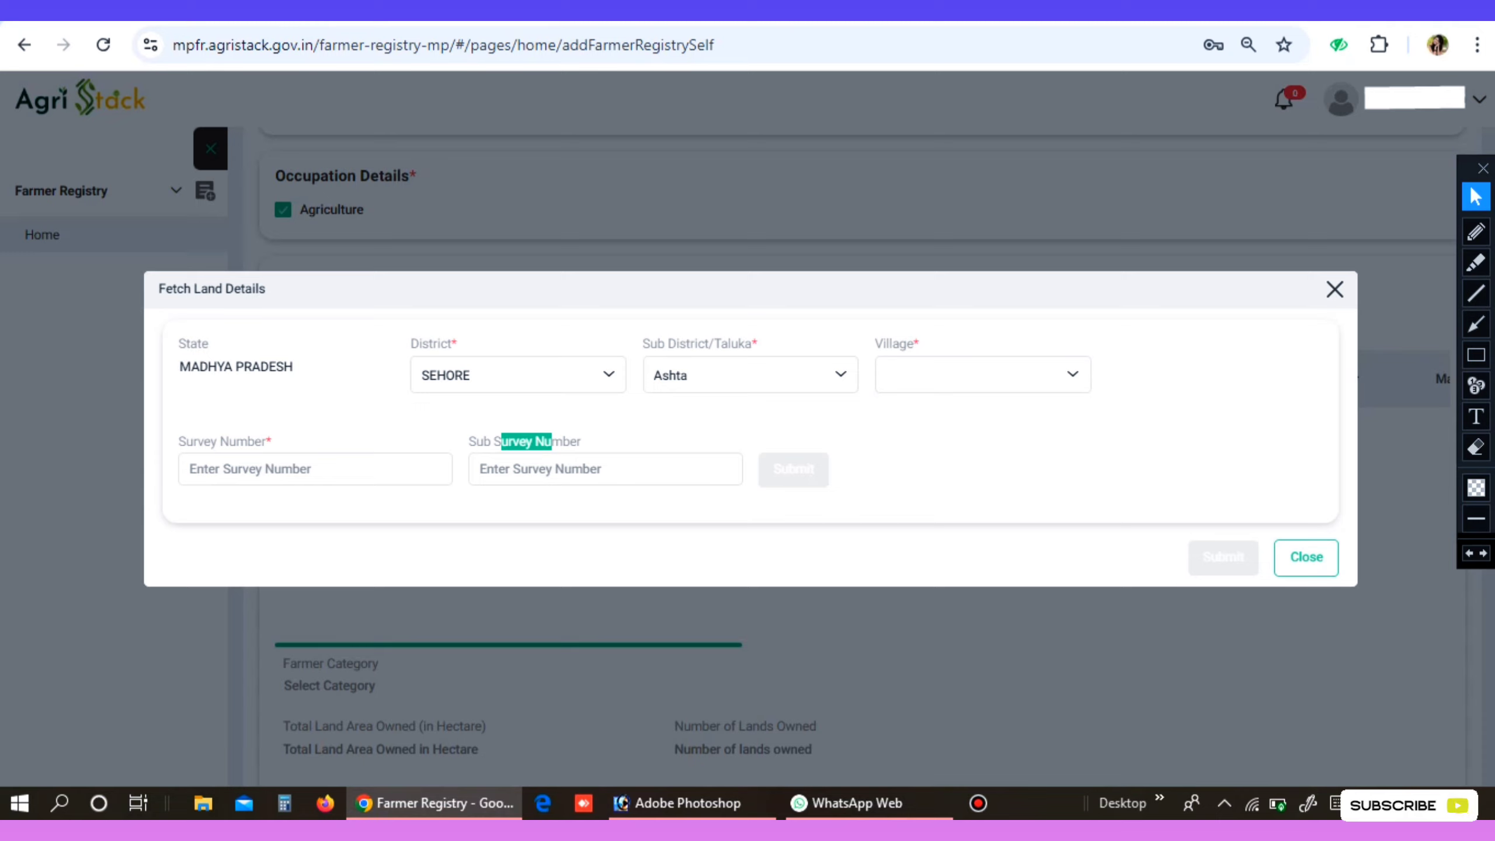
pyautogui.click(552, 442)
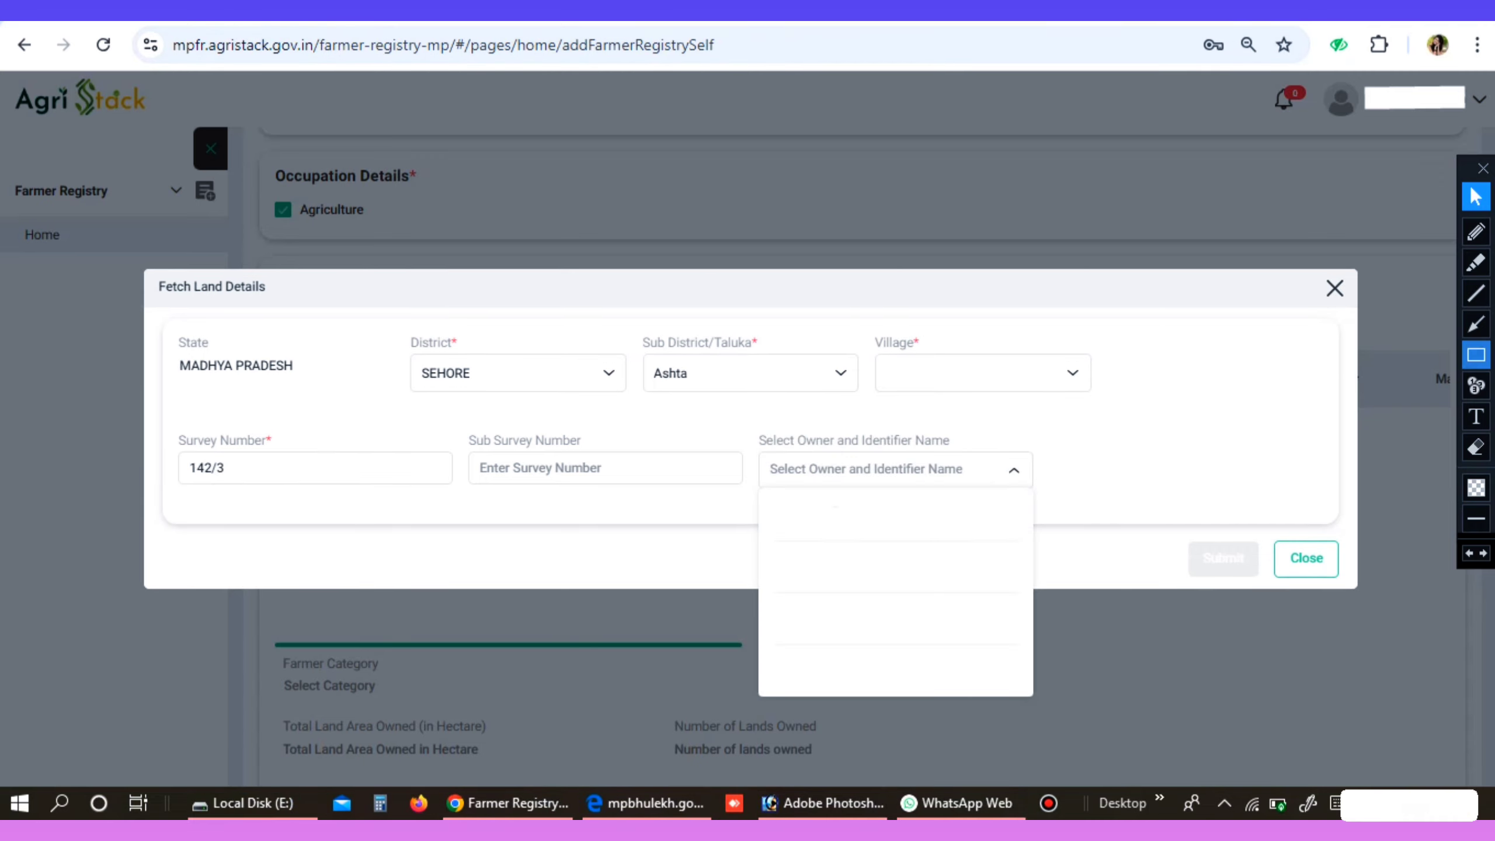
pyautogui.click(1477, 354)
pyautogui.moveTo(747, 462)
pyautogui.mouseDown()
pyautogui.moveTo(1023, 475)
pyautogui.moveTo(1044, 754)
pyautogui.mouseUp()
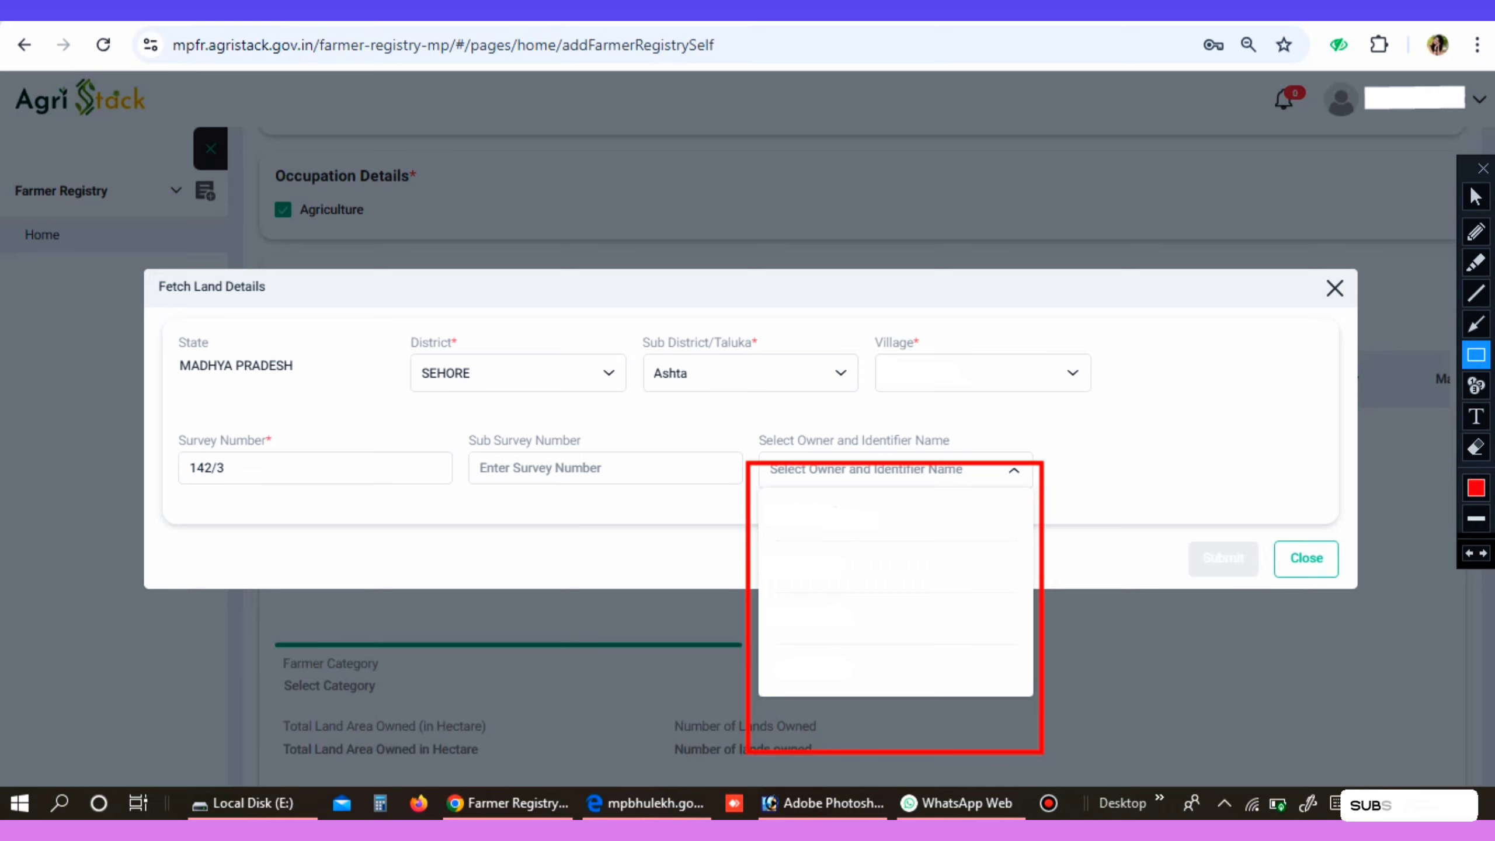
pyautogui.click(1476, 197)
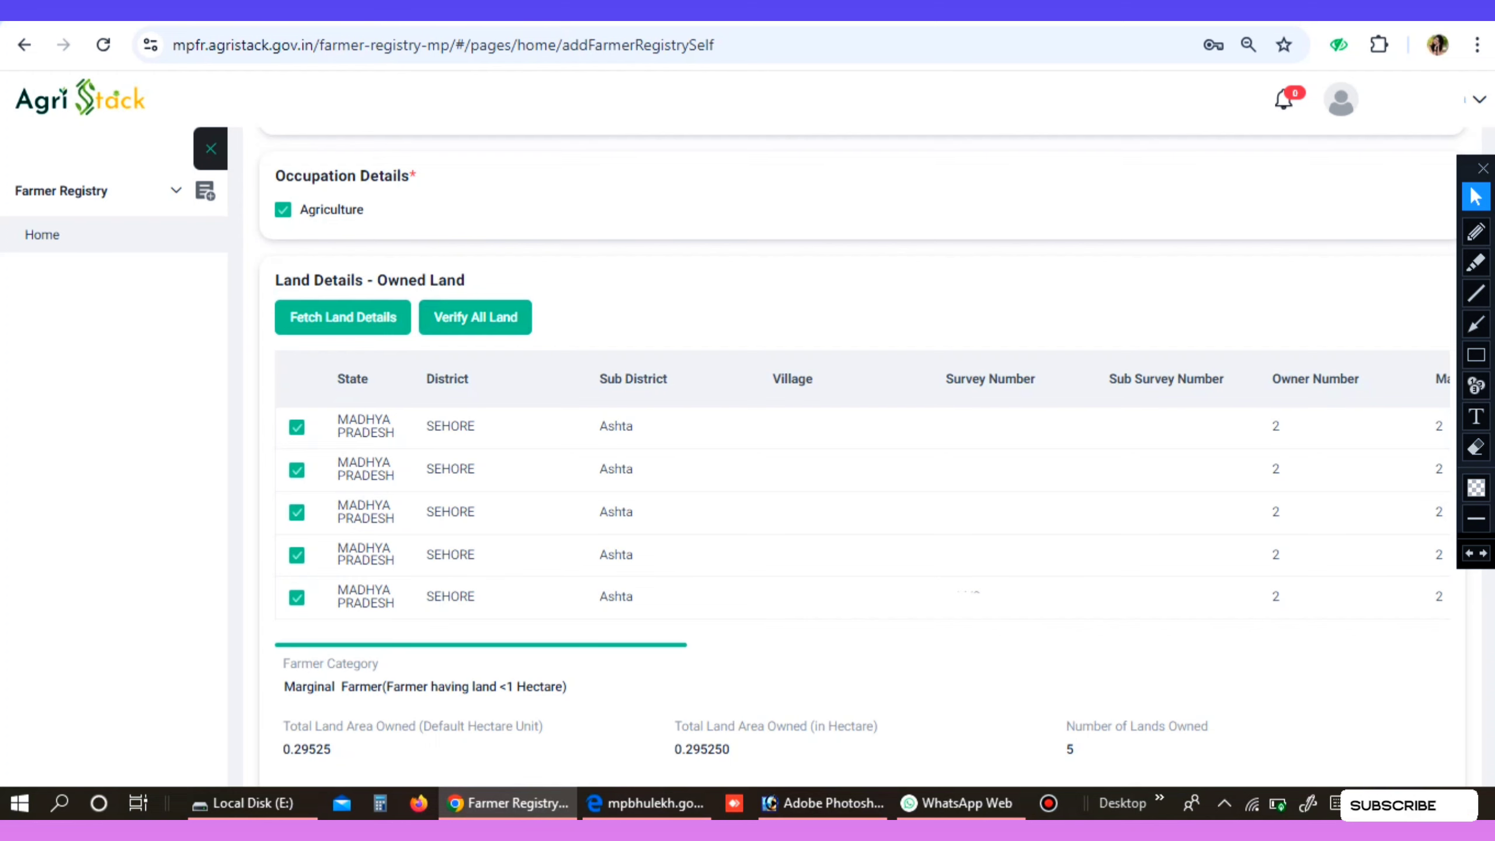
pyautogui.scroll(-7, 854, 453)
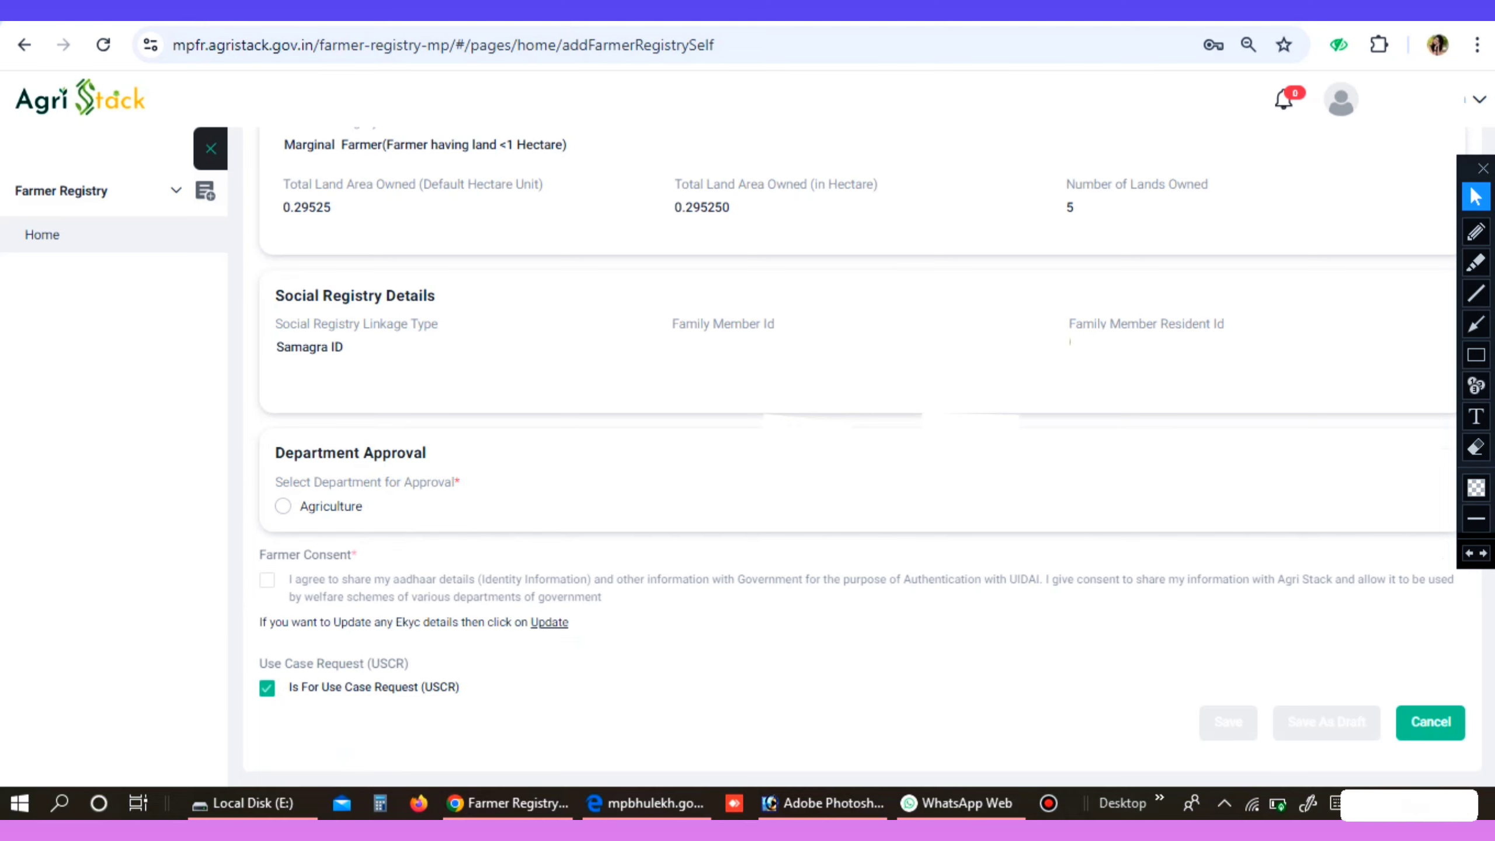
# Draw red boxes around Family Member Id, Resident Id, Agriculture option and Farmer Consent.
pyautogui.click(1476, 354)
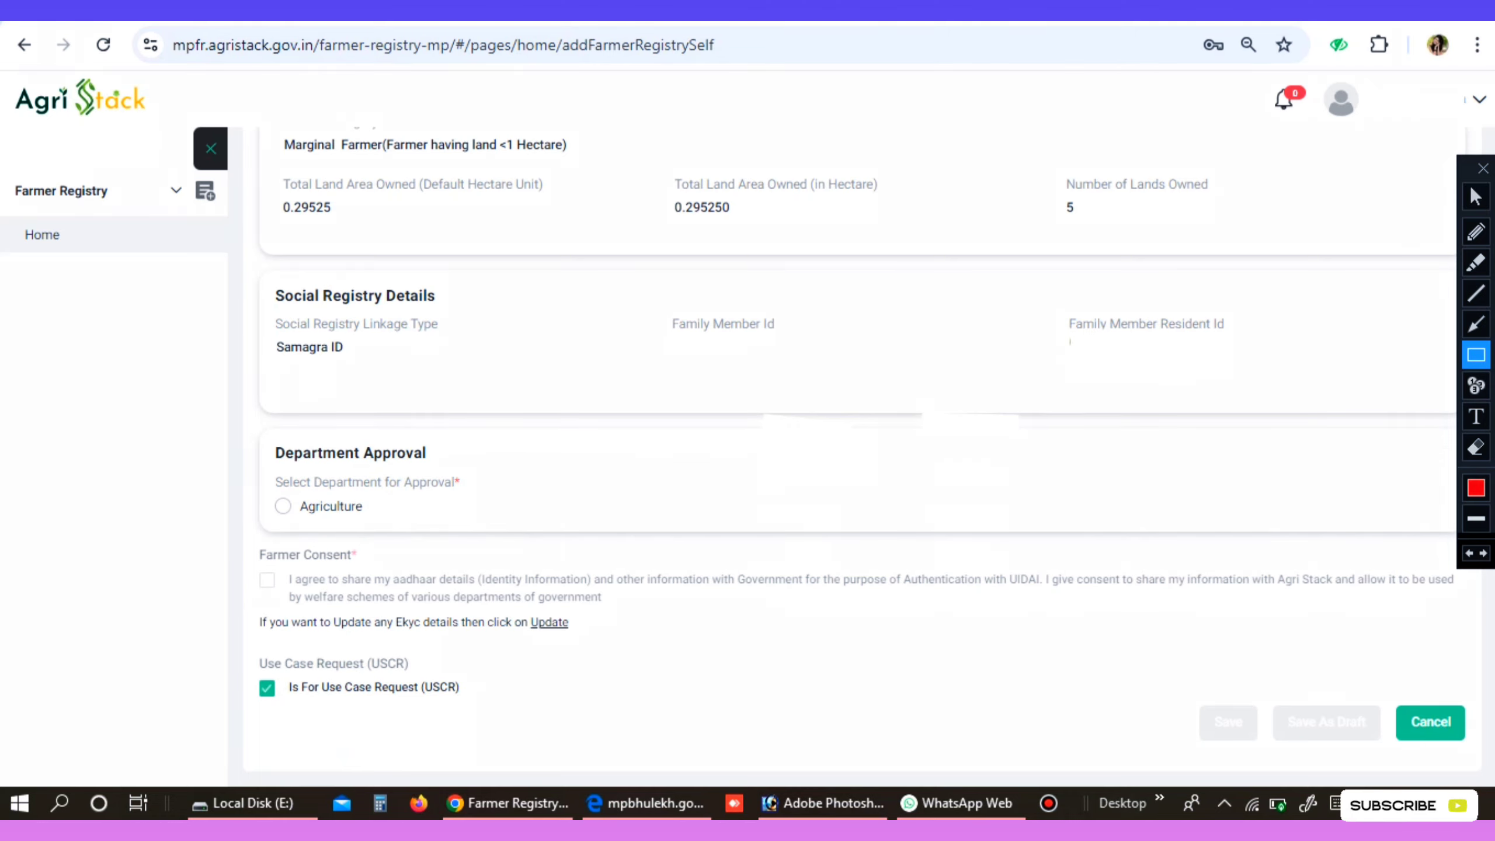
pyautogui.moveTo(638, 311); pyautogui.dragTo(771, 374)
pyautogui.moveTo(1020, 298); pyautogui.dragTo(1122, 359)
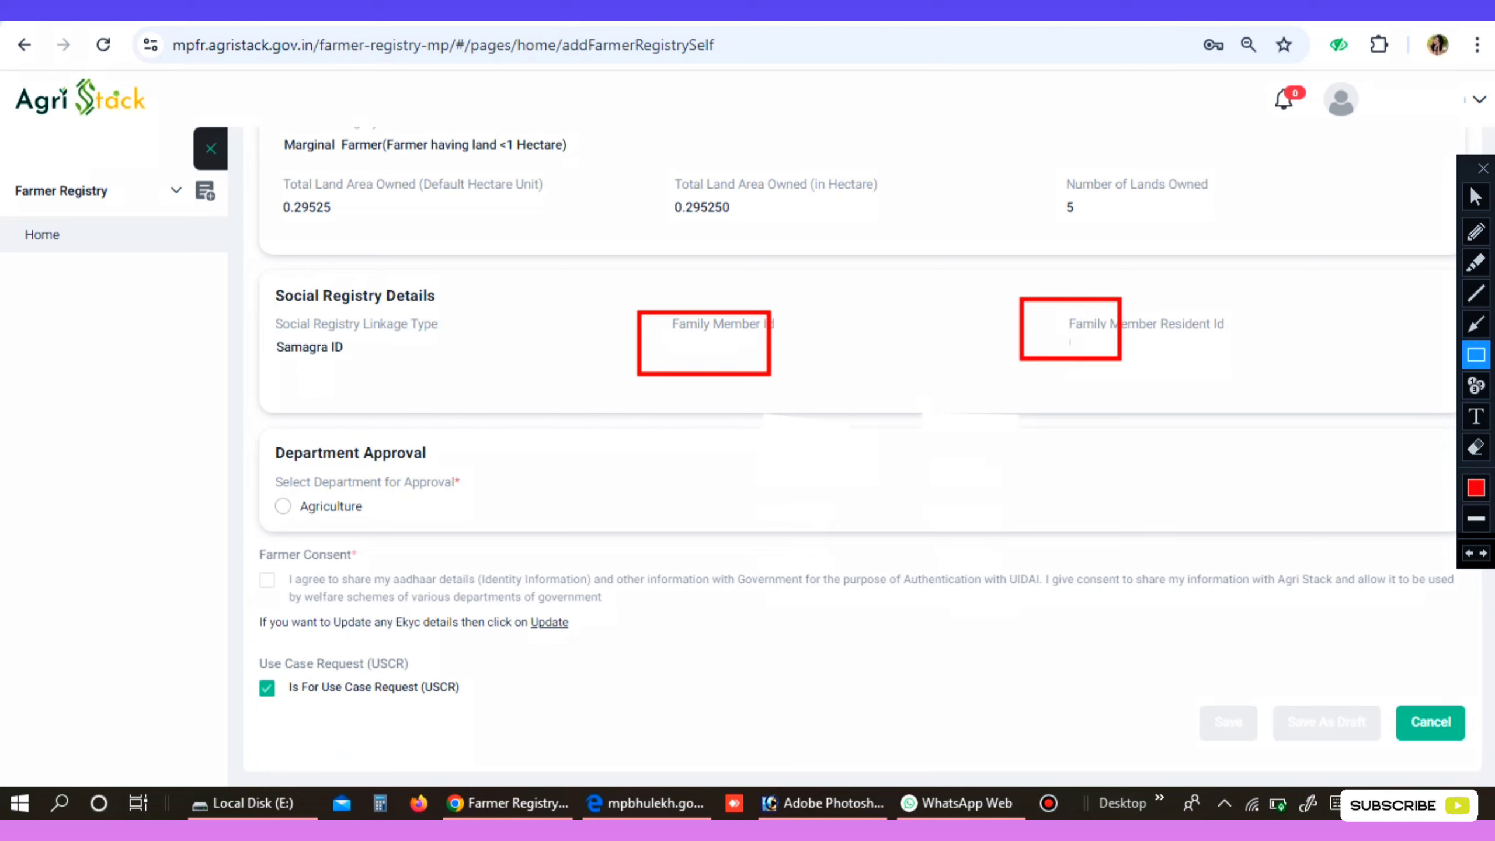
pyautogui.moveTo(249, 482); pyautogui.dragTo(400, 545)
pyautogui.moveTo(237, 567); pyautogui.dragTo(323, 628)
pyautogui.click(1476, 196)
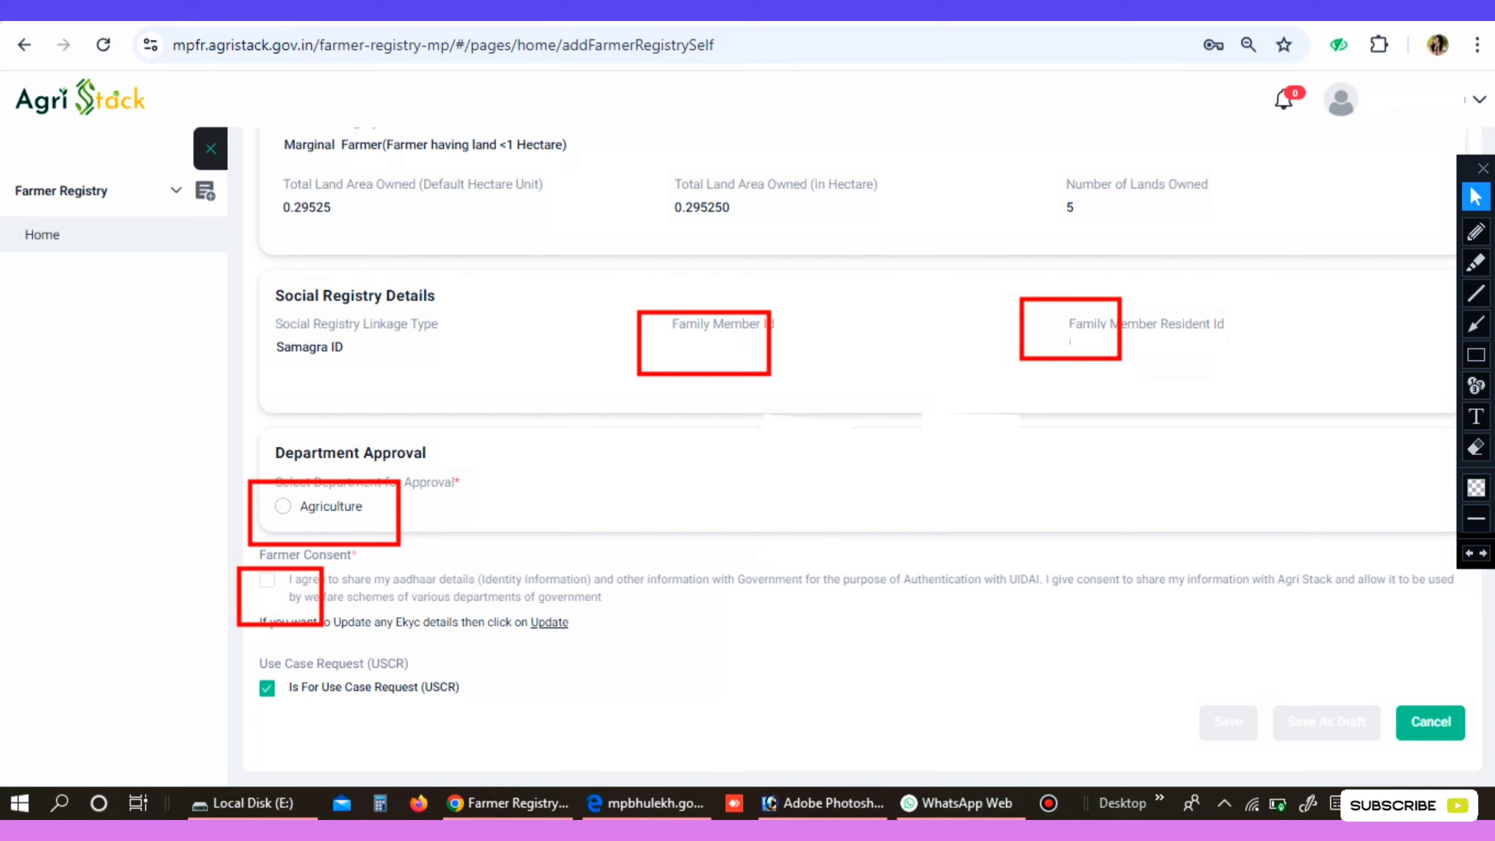
# Select Agriculture as the approving department and erase the four annotation boxes.
pyautogui.click(283, 506)
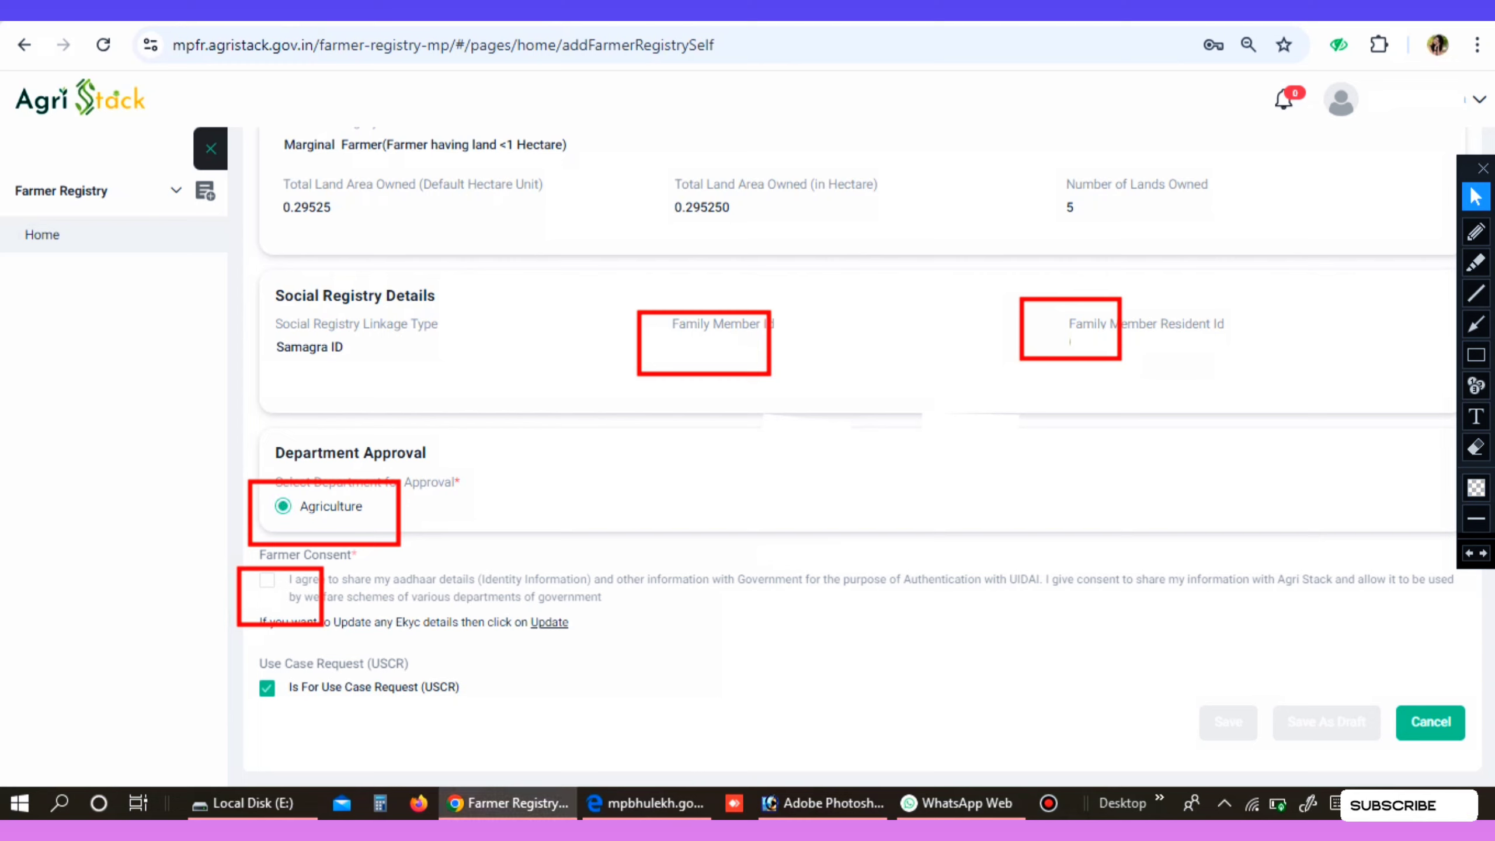
pyautogui.click(1470, 553)
pyautogui.click(1470, 554)
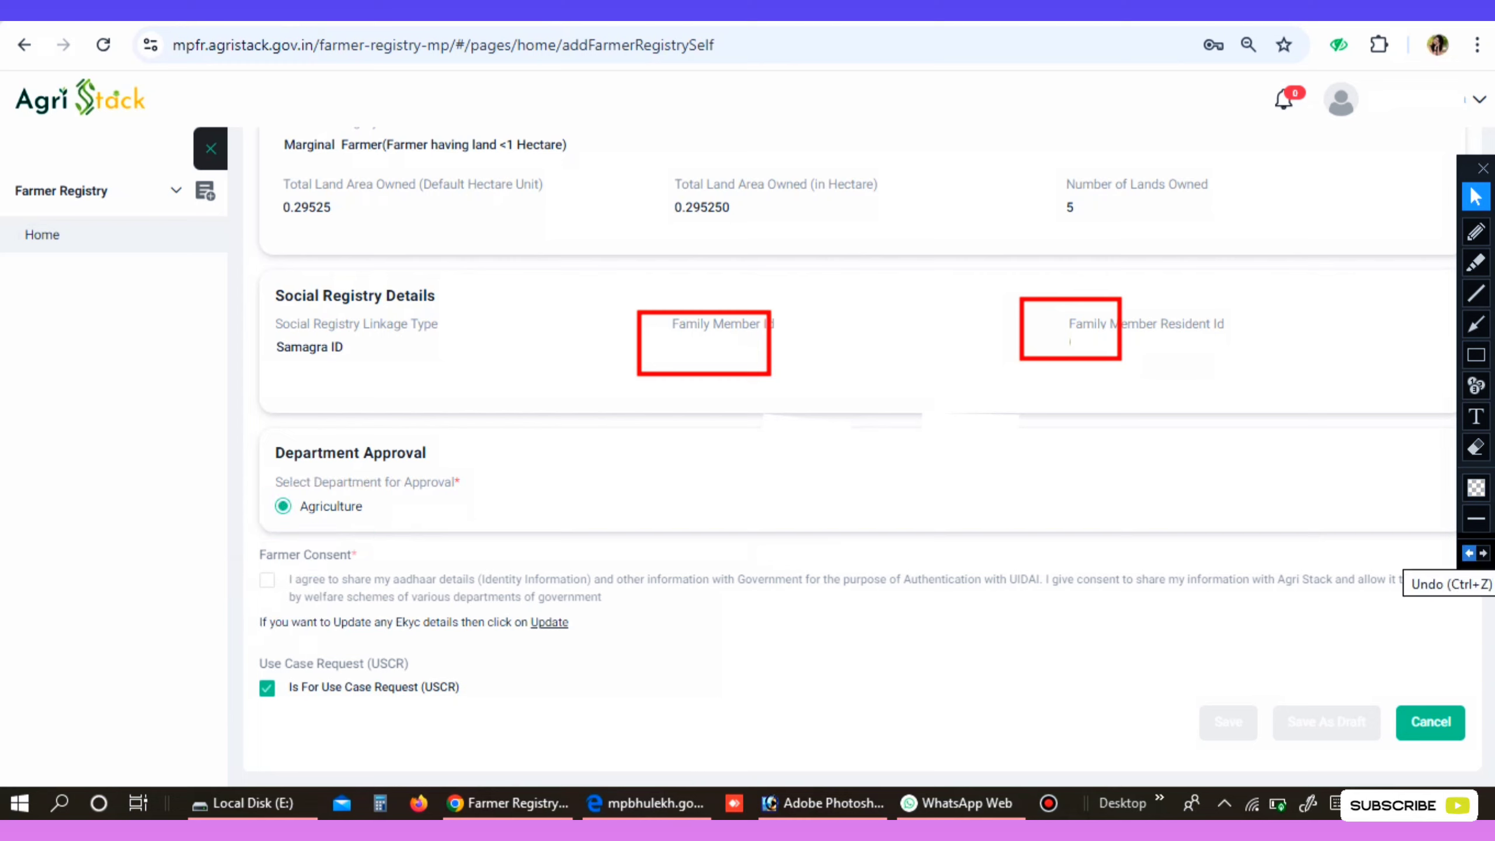
pyautogui.click(1470, 554)
pyautogui.click(1470, 553)
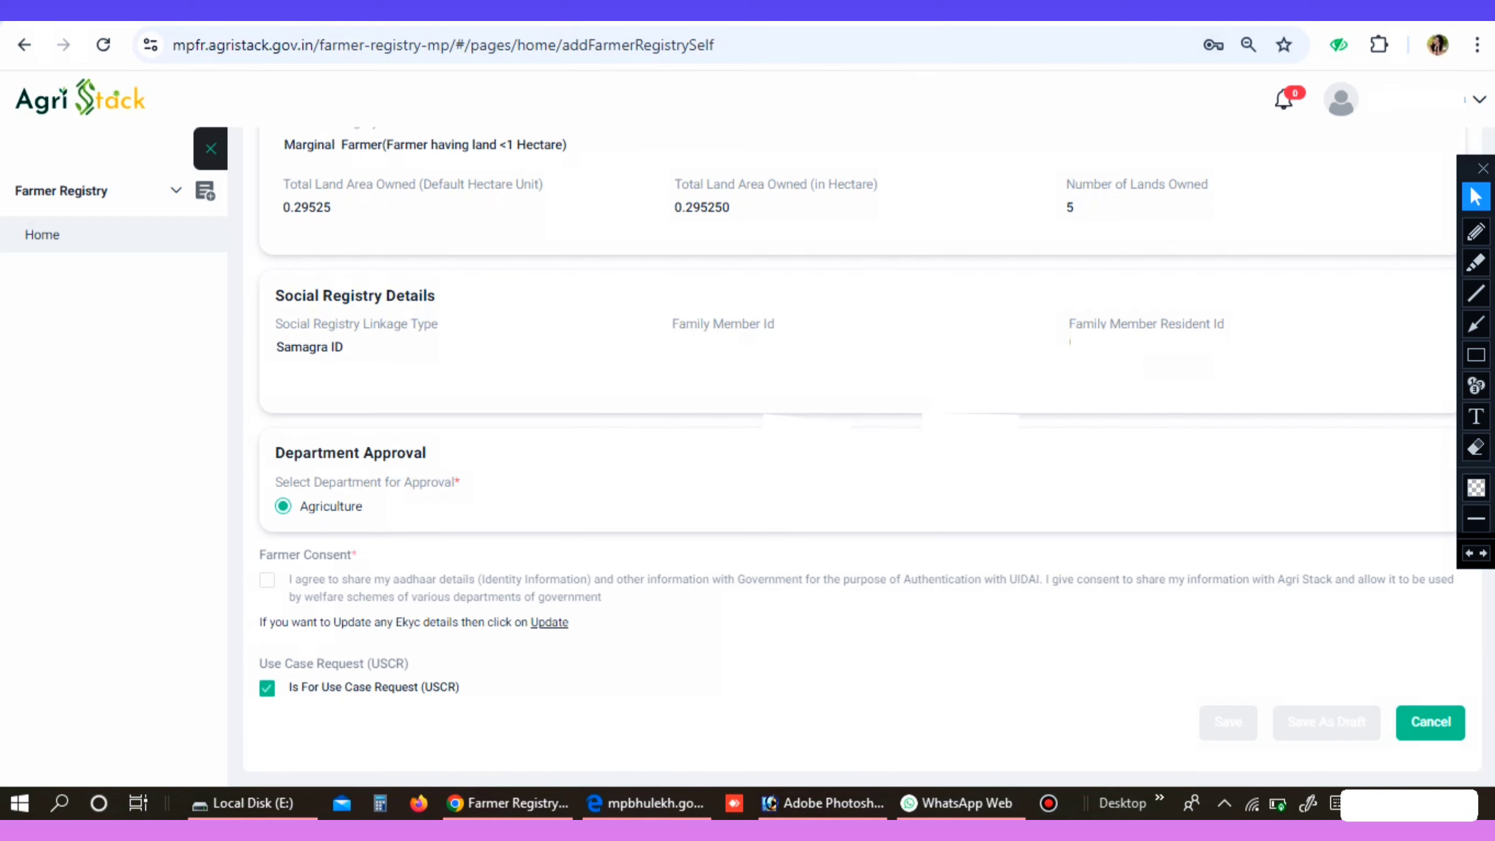
# Tick Farmer Consent, save the registration and proceed to Aadhaar eSign.
pyautogui.click(267, 580)
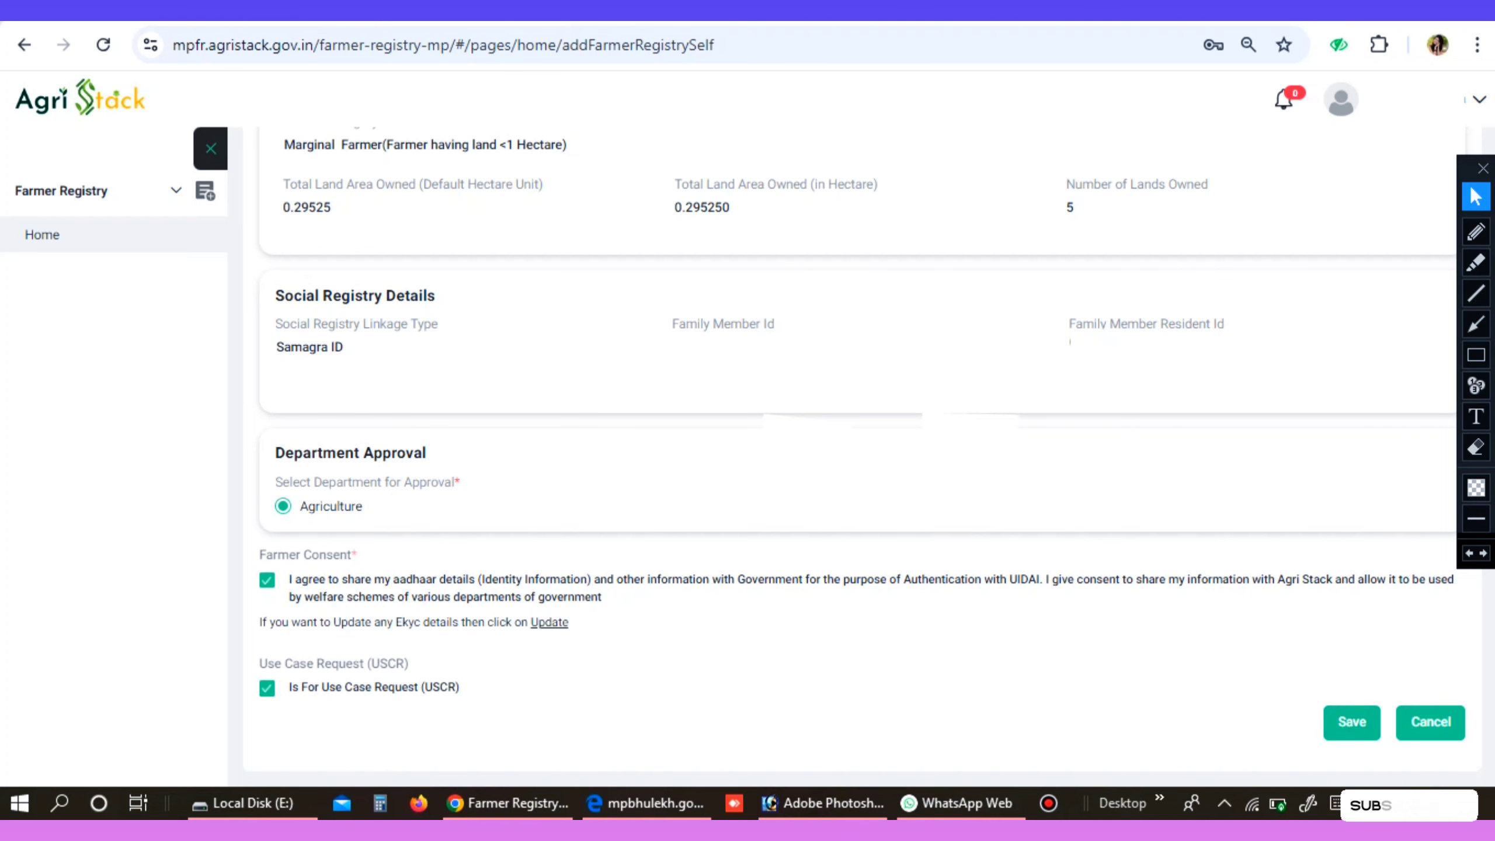
pyautogui.click(1352, 722)
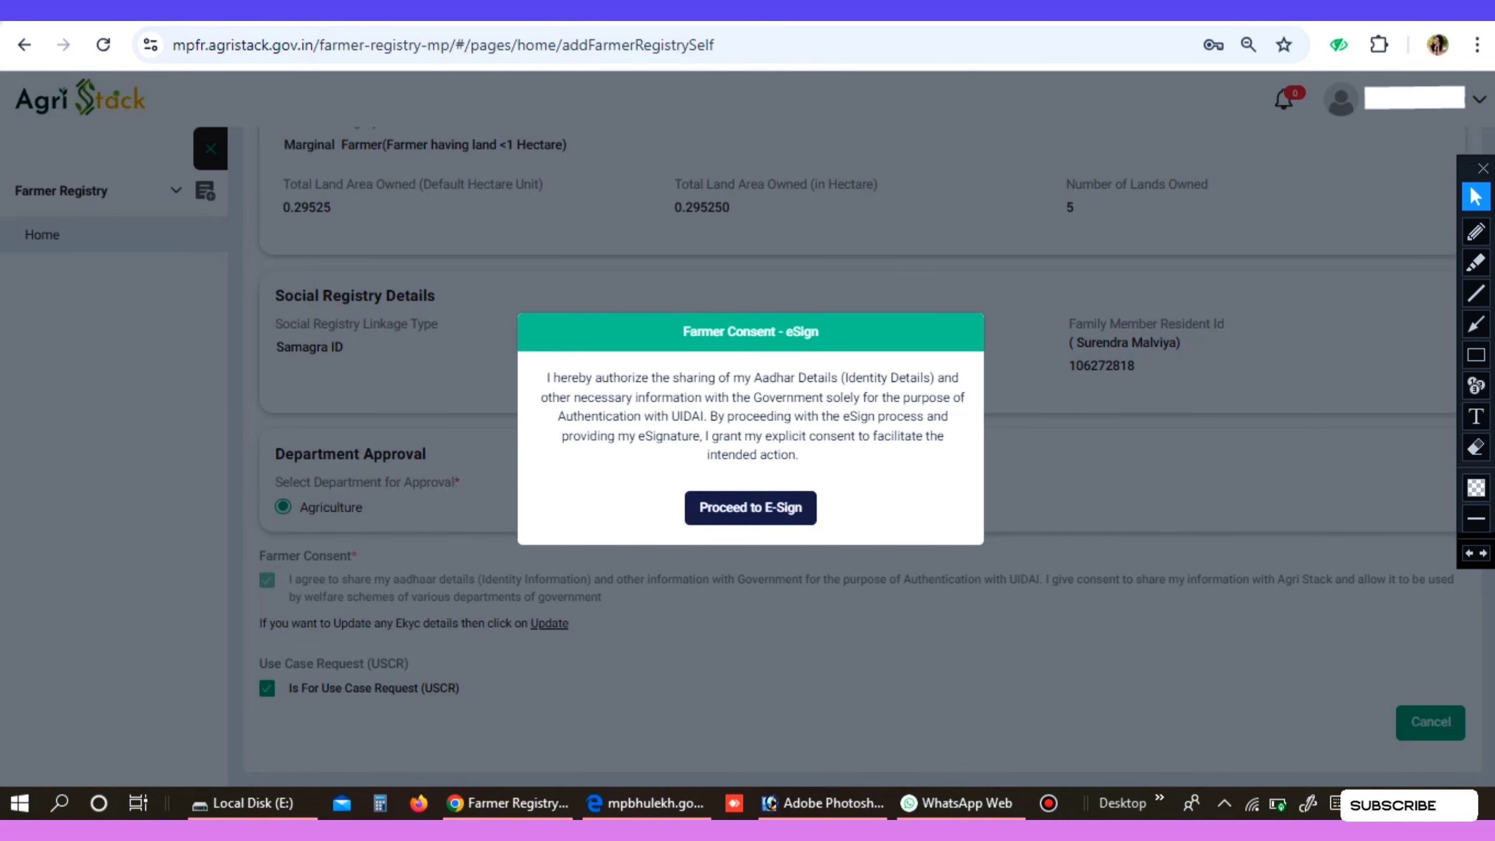
pyautogui.click(751, 507)
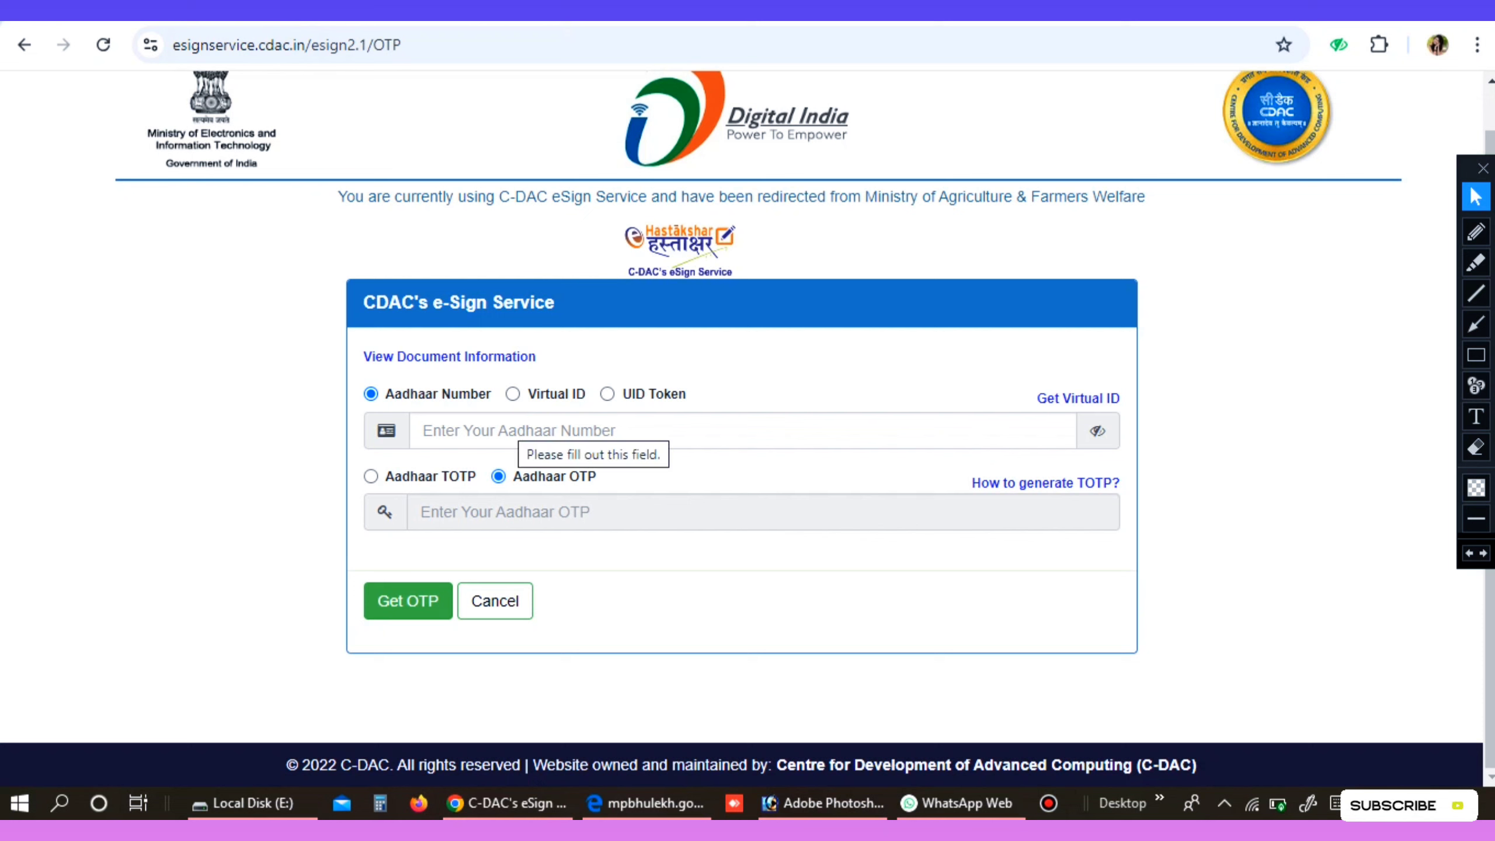
# Choose Aadhaar TOTP authentication and tick the consent declaration, leaving Aadhaar number and TOTP empty.
pyautogui.click(371, 477)
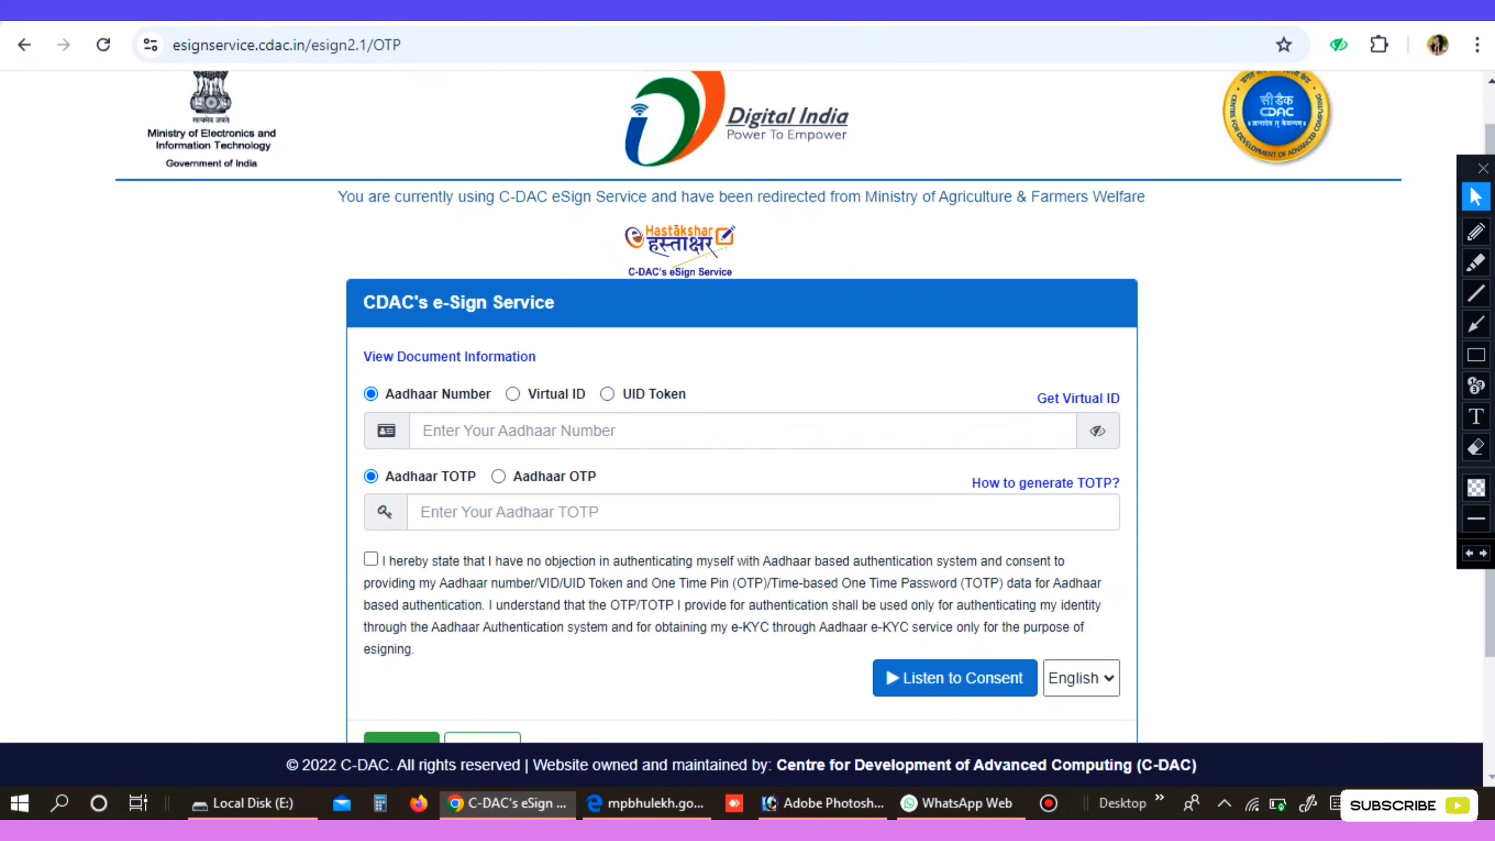
pyautogui.scroll(-2, 742, 413)
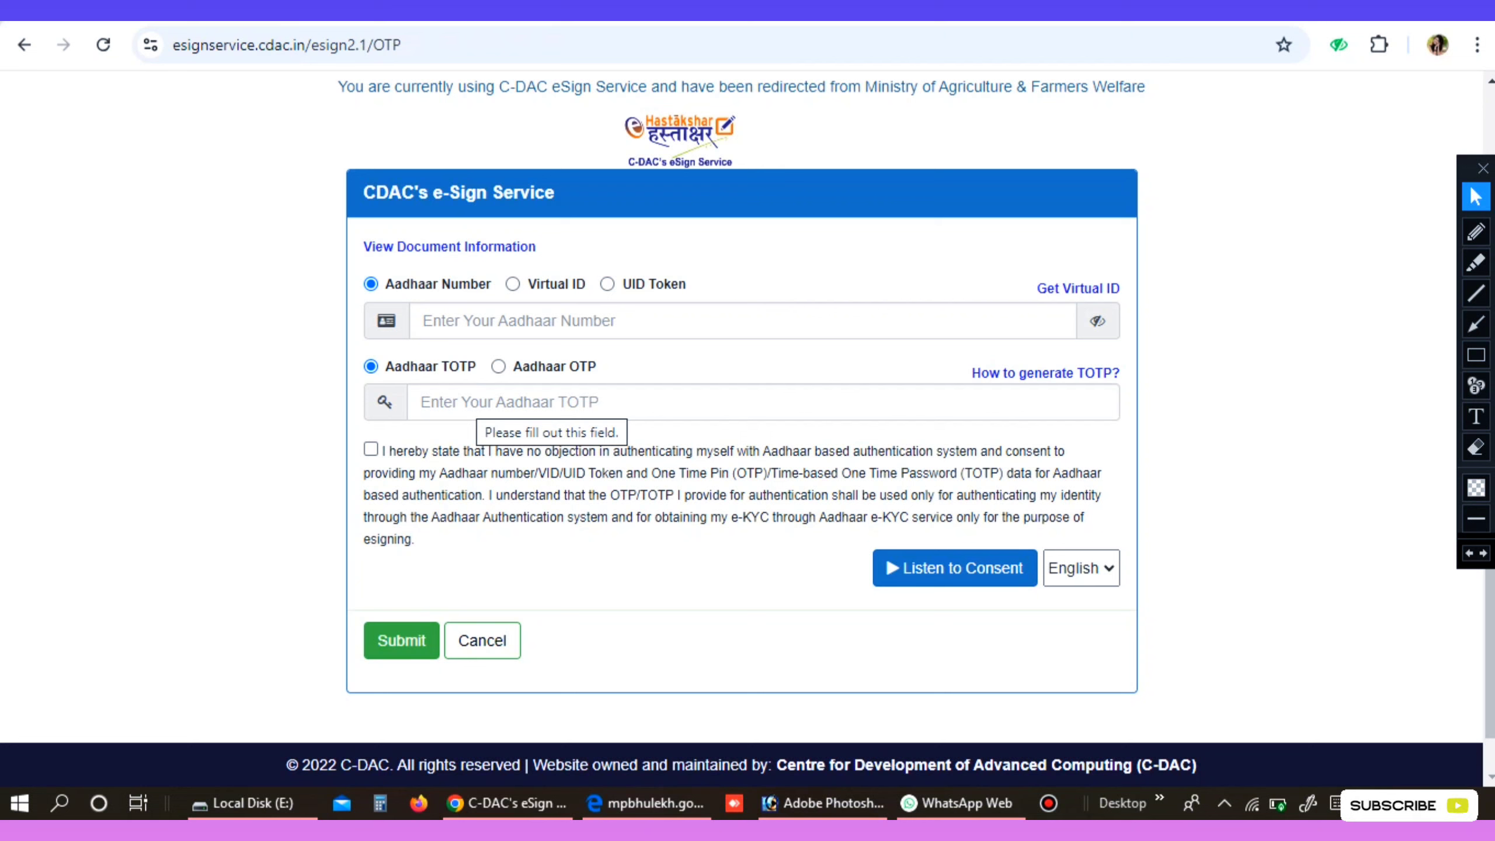
pyautogui.click(742, 320)
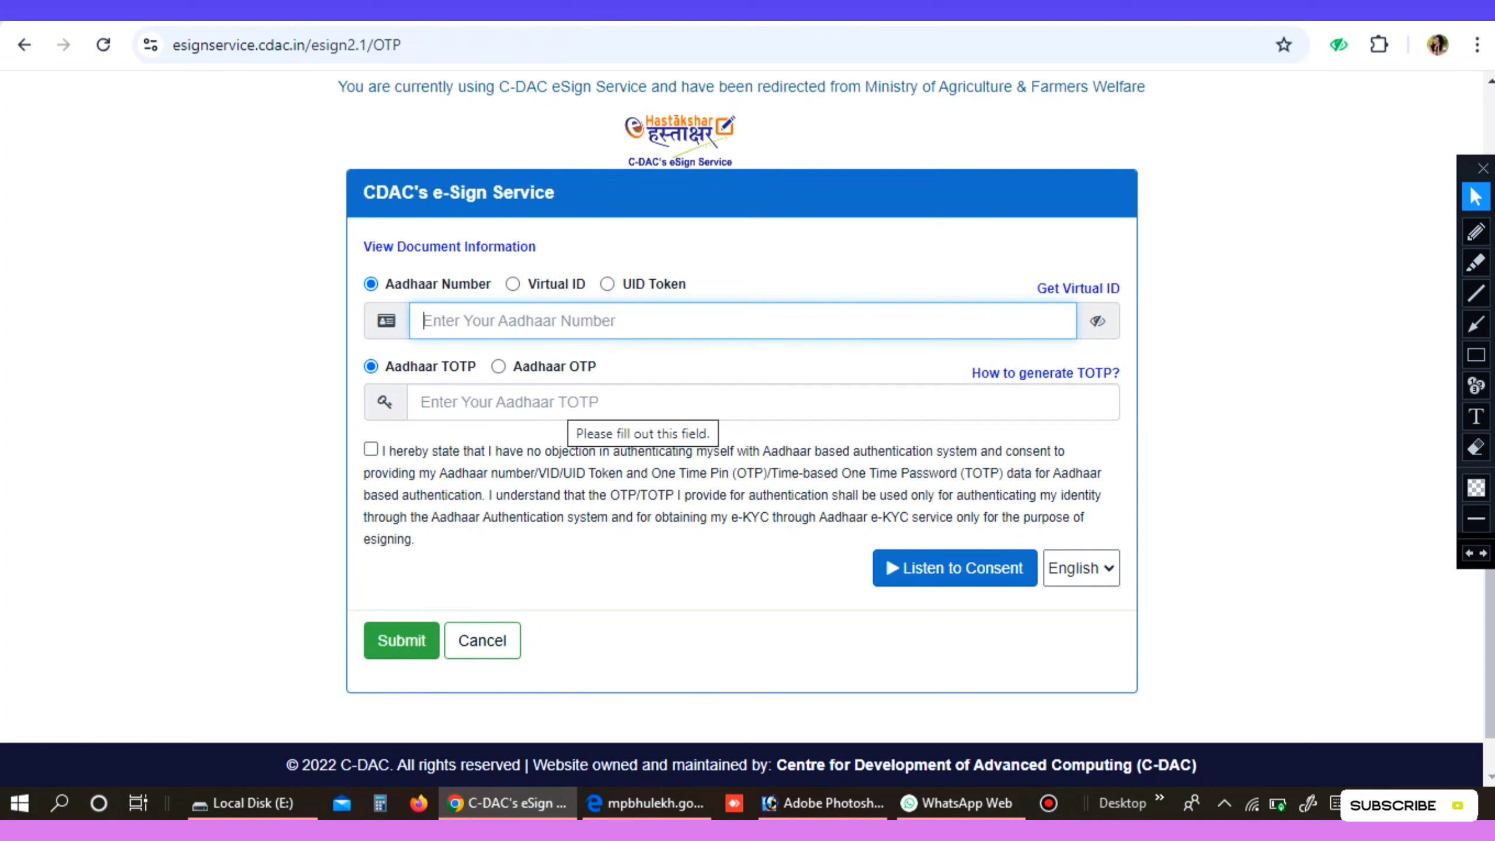
pyautogui.click(642, 402)
pyautogui.click(370, 449)
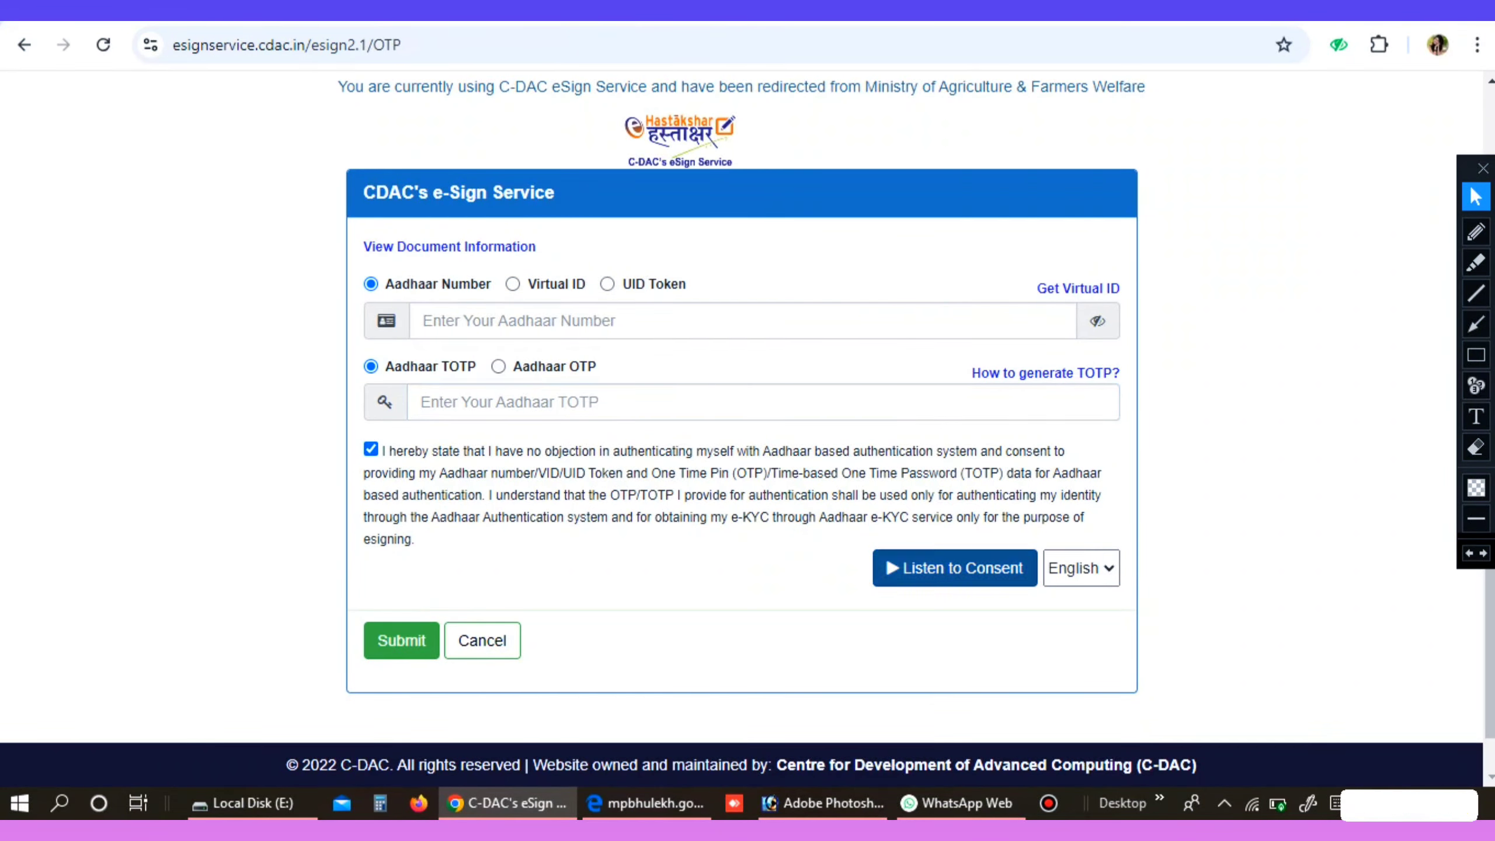